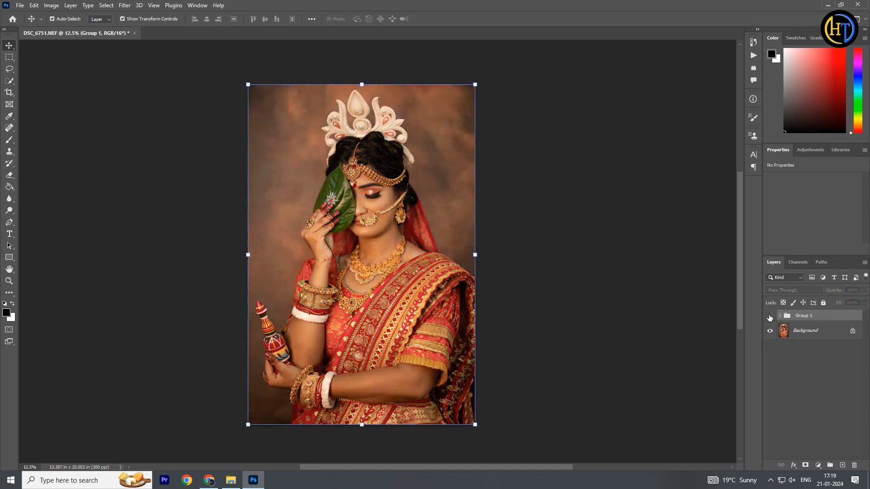
# - Toggle the visibility of Group 1 to compare the finished edit with the original photo
pyautogui.click(769, 317)
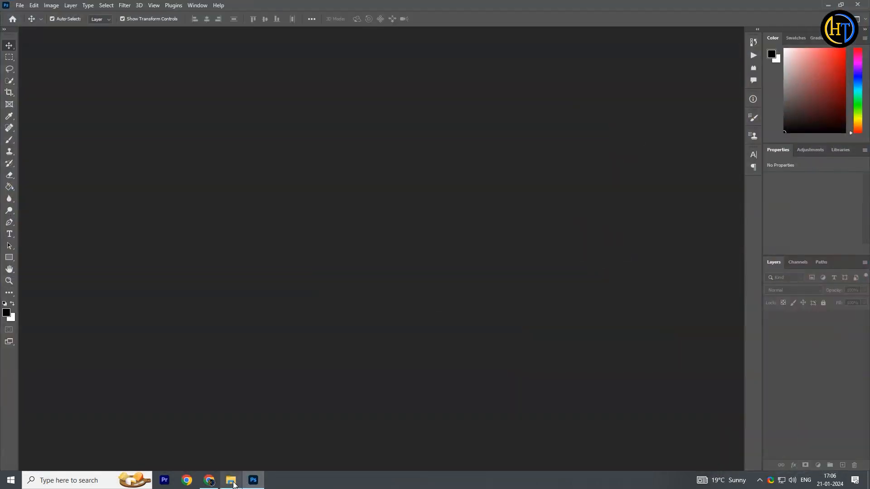
# - Open the raw photo DSC_6751.NEF from the shoot folder in Photoshop for raw development
pyautogui.click(237, 484)
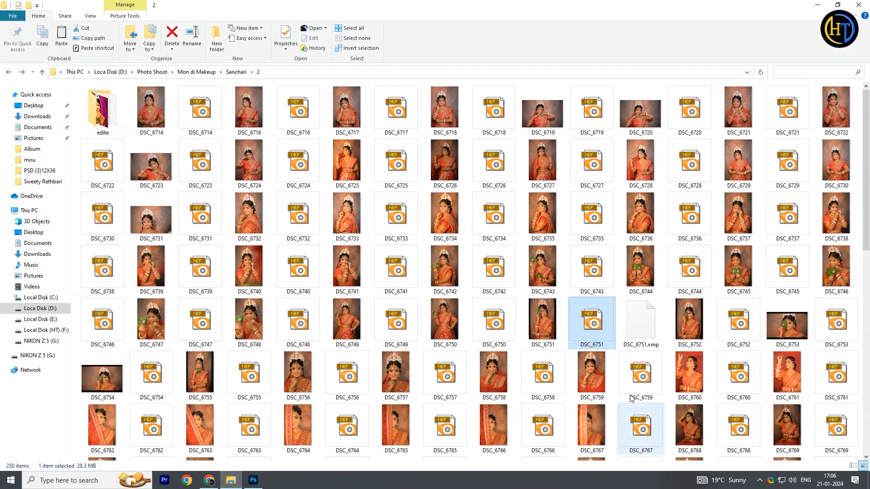
pyautogui.moveTo(585, 313); pyautogui.dragTo(306, 392)
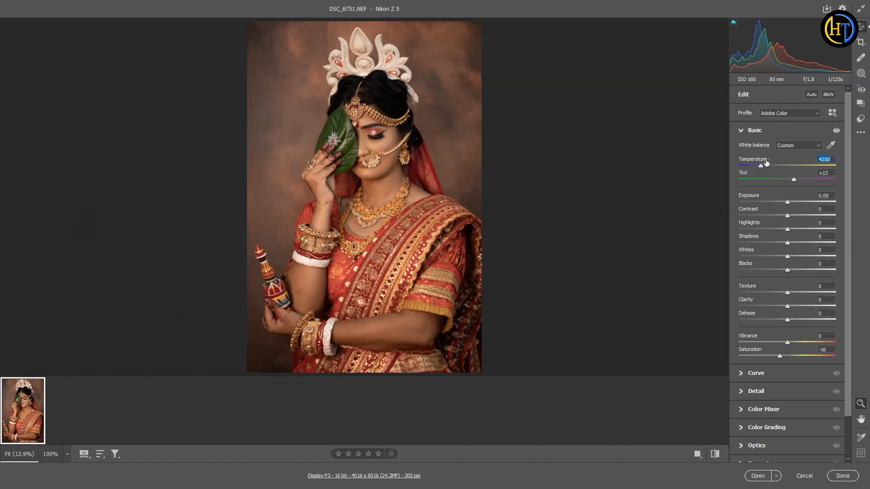
# - Set temperature 4600, tint +6, exposure +0.25, highlights -12, shadows +13, whites -5, blacks -2, texture +6, clarity +7, dehaze +3, adjust saturation, and open the image
pyautogui.moveTo(766, 162); pyautogui.dragTo(768, 162)
pyautogui.moveTo(792, 197); pyautogui.dragTo(795, 195)
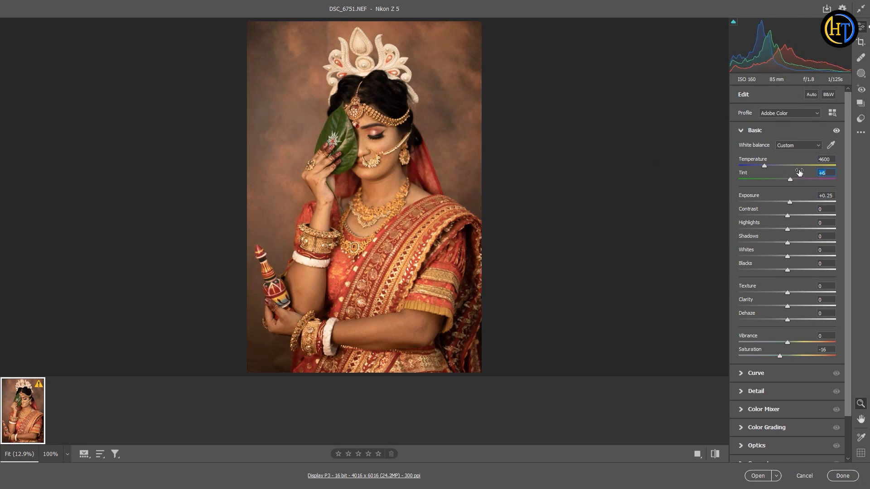
pyautogui.moveTo(794, 224); pyautogui.dragTo(800, 313)
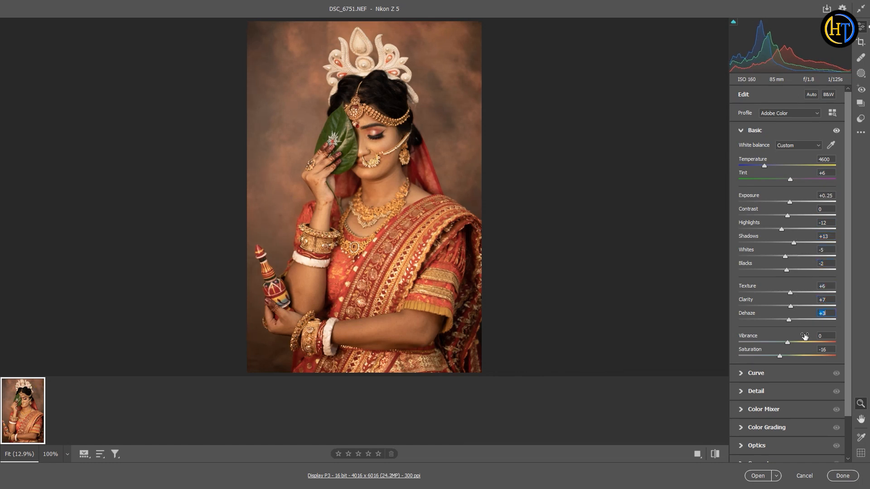
pyautogui.moveTo(790, 352); pyautogui.dragTo(790, 353)
pyautogui.click(755, 476)
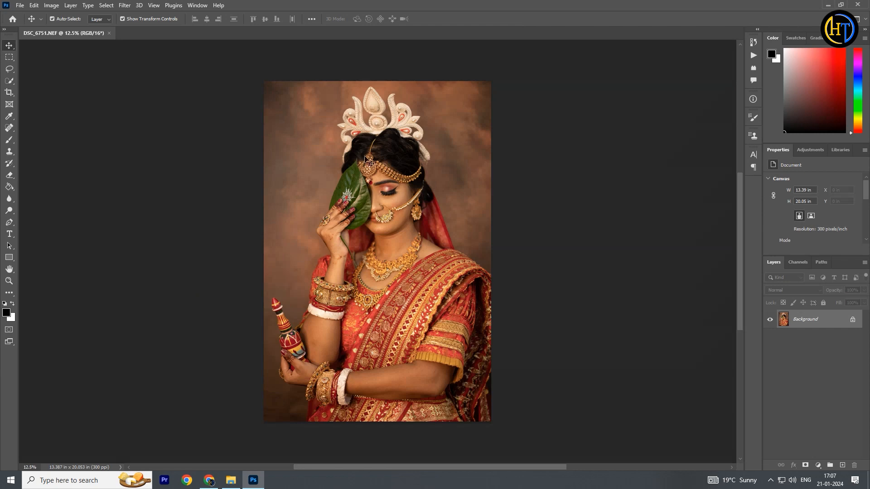
# - Duplicate the Background layer to keep the original photo untouched during retouching
pyautogui.keyDown('ctrl'); pyautogui.click(395, 205); pyautogui.keyUp('ctrl')
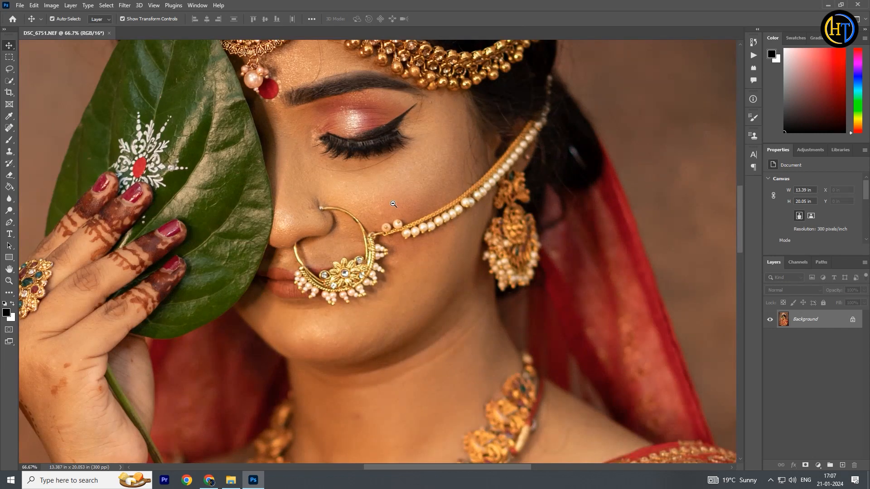
pyautogui.keyDown('alt'); pyautogui.click(393, 204); pyautogui.keyUp('alt')
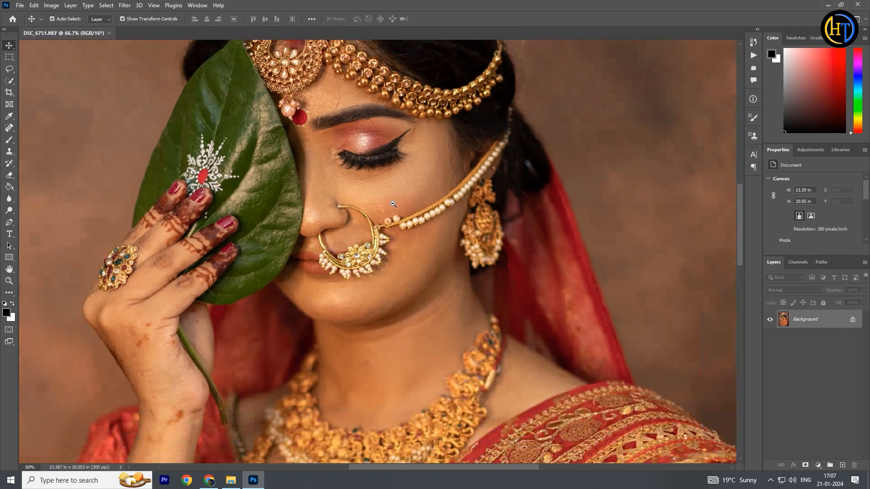
pyautogui.hotkey('ctrl', '-')
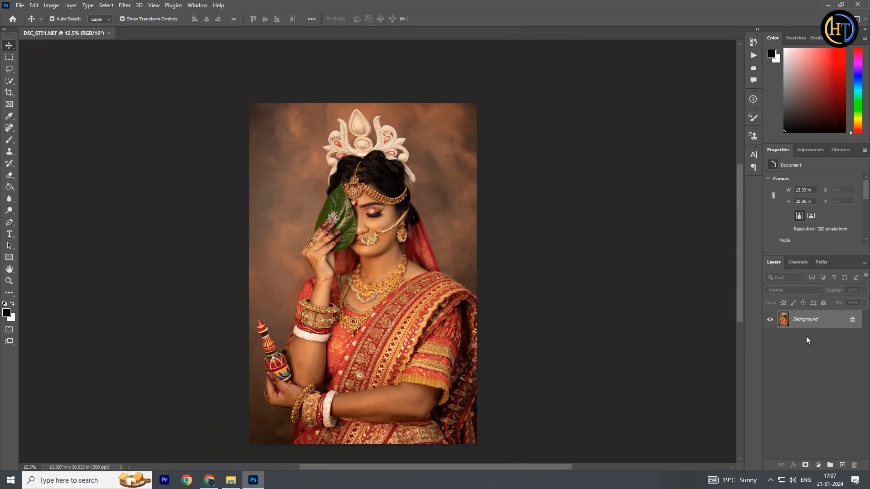
pyautogui.moveTo(811, 327); pyautogui.dragTo(843, 465)
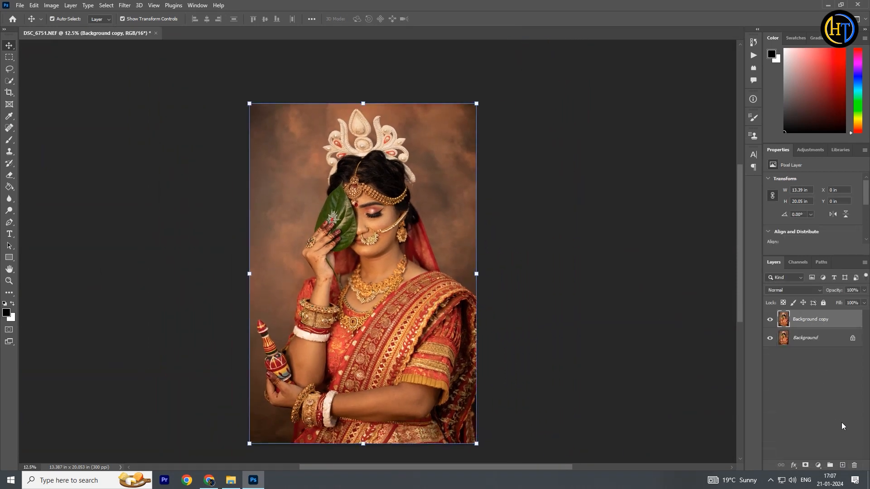
# - Remove the stains and spots from the raised hand and wrist with the Spot Healing Brush at size 40
pyautogui.click(9, 128)
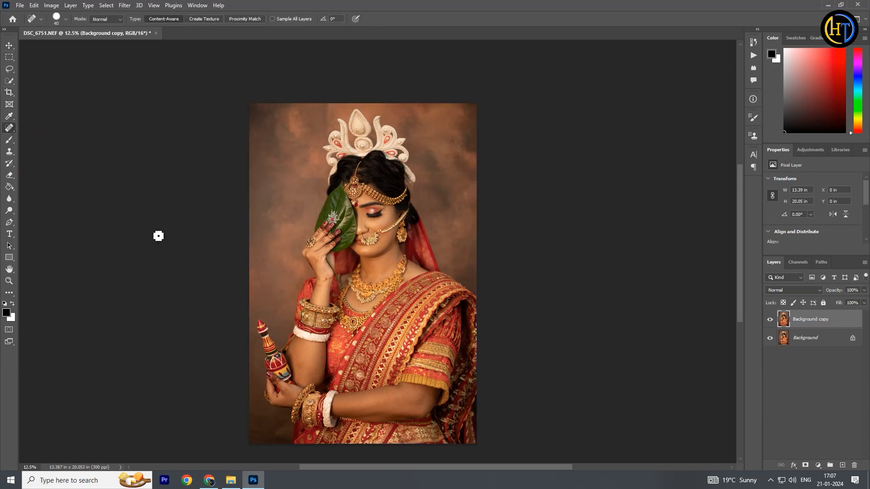
pyautogui.click(320, 275)
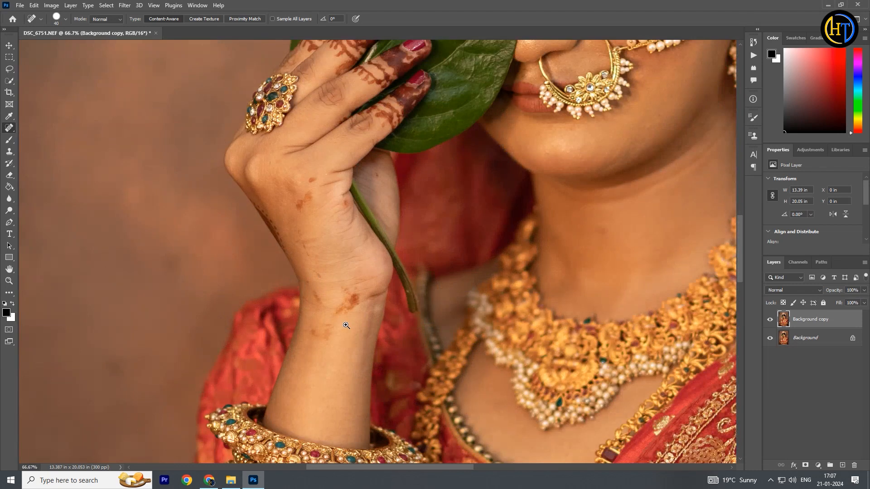
pyautogui.moveTo(346, 325)
pyautogui.mouseDown()
pyautogui.moveTo(357, 281)
pyautogui.moveTo(345, 273)
pyautogui.moveTo(297, 338)
pyautogui.moveTo(308, 285)
pyautogui.mouseUp()
pyautogui.click(299, 279)
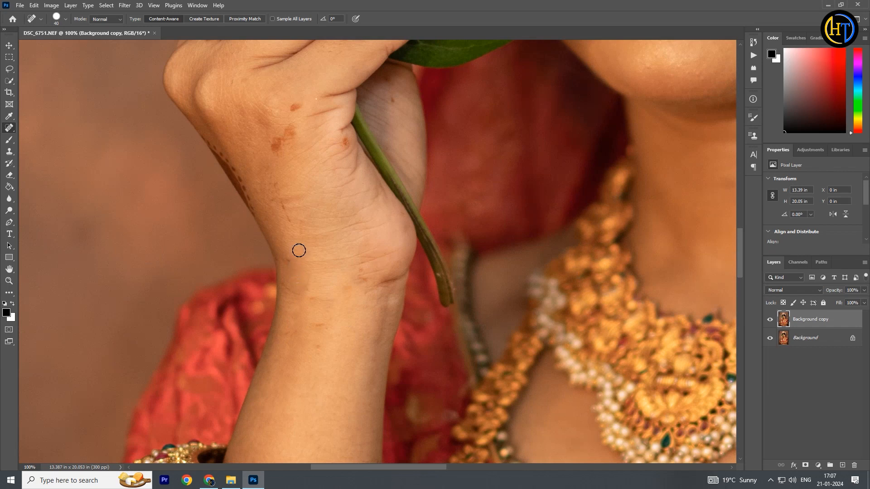
pyautogui.click(296, 227)
pyautogui.click(282, 200)
pyautogui.moveTo(303, 225); pyautogui.dragTo(339, 222)
pyautogui.click(345, 223)
pyautogui.click(360, 276)
pyautogui.click(315, 326)
pyautogui.click(288, 261)
pyautogui.moveTo(289, 124)
pyautogui.mouseDown()
pyautogui.moveTo(279, 142)
pyautogui.moveTo(294, 94)
pyautogui.mouseUp()
pyautogui.click(345, 145)
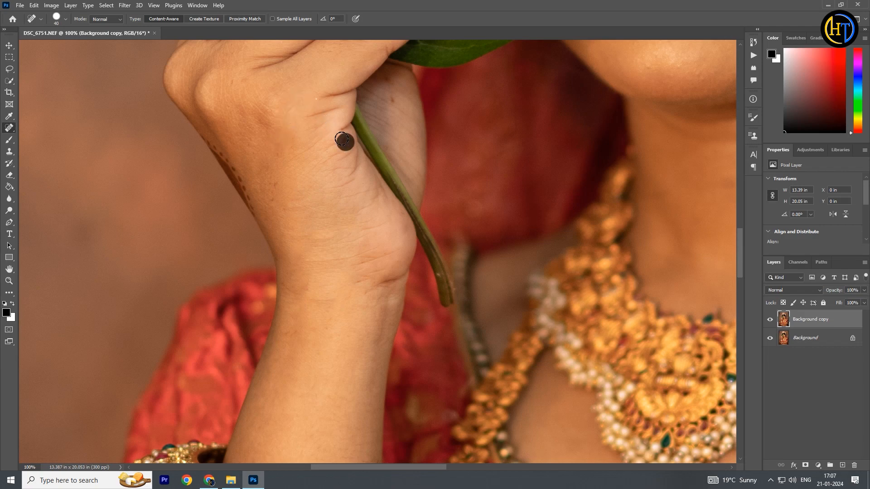
pyautogui.moveTo(269, 184); pyautogui.dragTo(276, 197)
pyautogui.click(386, 80)
# - Examine the wrist and both forearms closely for remaining skin blemishes
pyautogui.moveTo(343, 353); pyautogui.dragTo(361, 224)
pyautogui.scroll(-3, 357, 238)
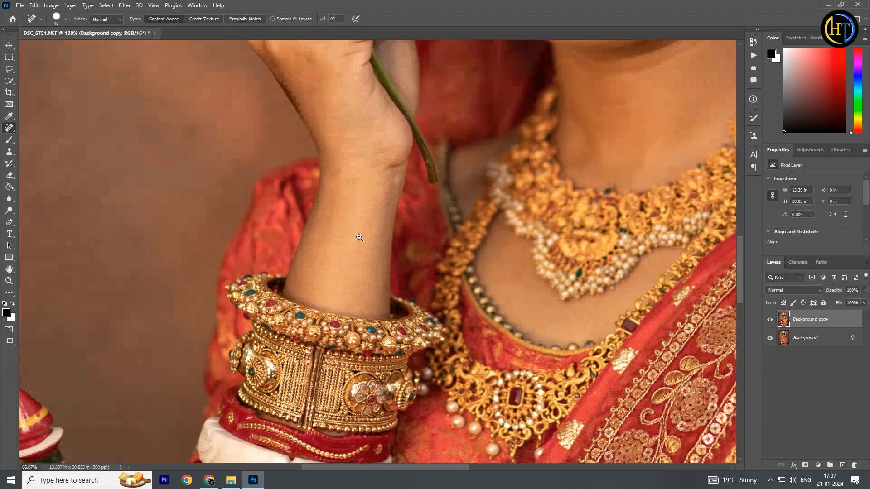
pyautogui.scroll(-3, 349, 345)
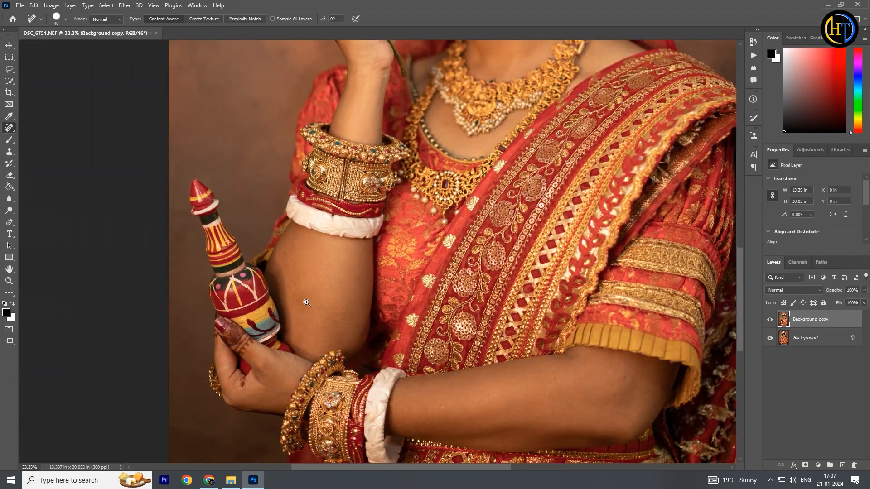
pyautogui.scroll(2, 306, 302)
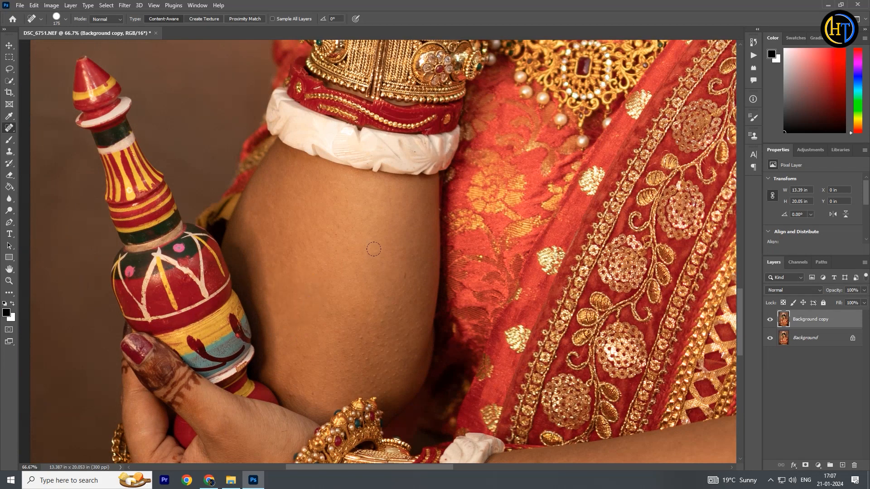
pyautogui.scroll(-3, 365, 247)
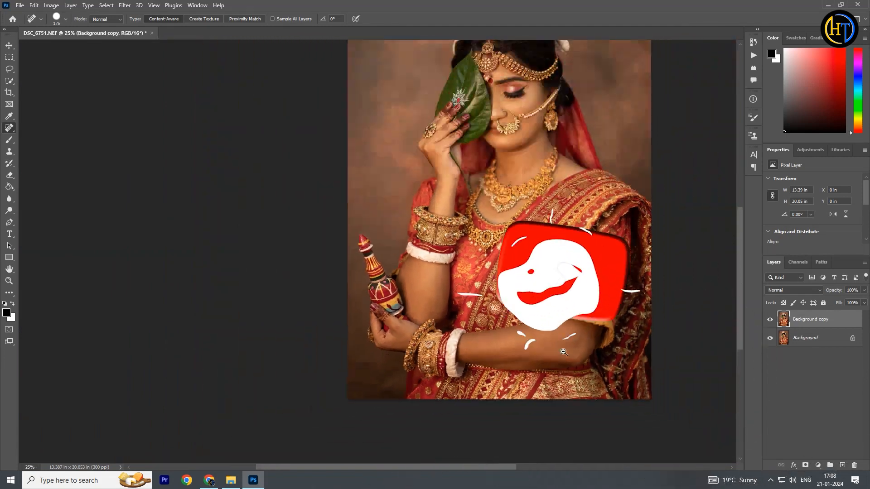
pyautogui.scroll(-1, 563, 352)
pyautogui.moveTo(563, 352); pyautogui.dragTo(461, 456)
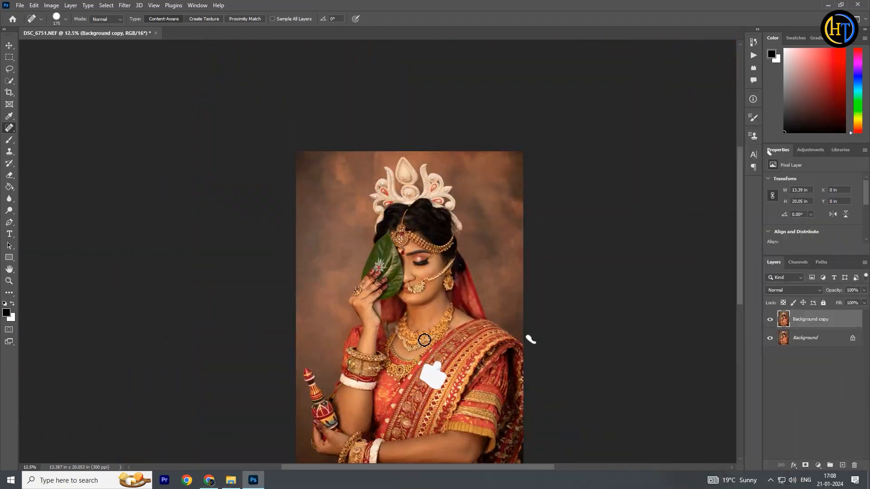
# - Remove the stray hairs below and beside the closed eye with the Spot Healing Brush at size 9
pyautogui.scroll(3, 423, 312)
pyautogui.scroll(2, 422, 312)
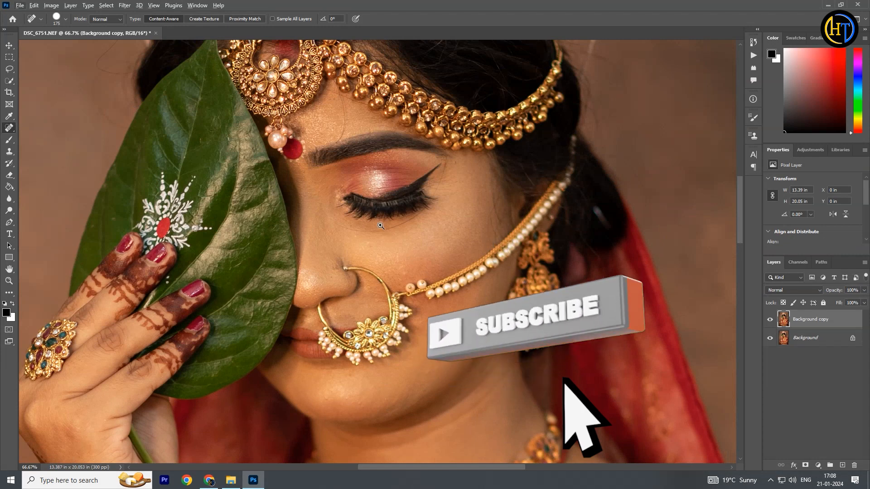
pyautogui.scroll(2, 392, 265)
pyautogui.scroll(2, 393, 265)
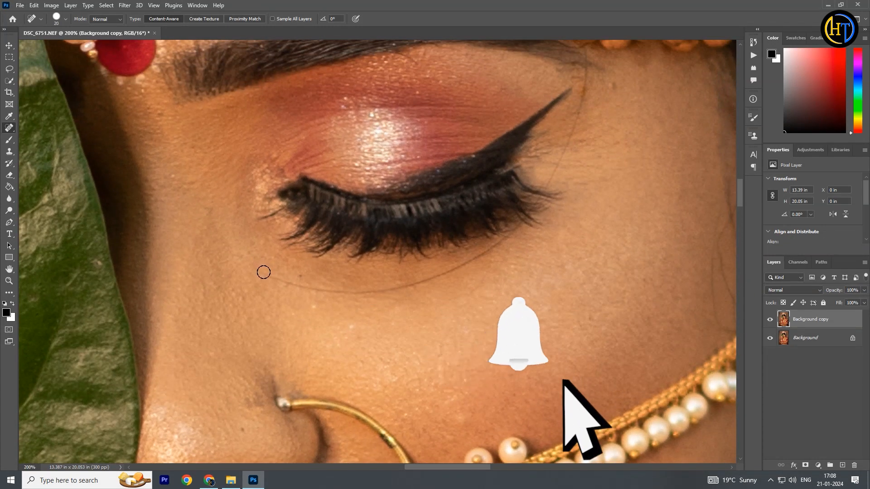
pyautogui.moveTo(263, 271)
pyautogui.mouseDown()
pyautogui.moveTo(394, 291)
pyautogui.moveTo(503, 238)
pyautogui.mouseUp()
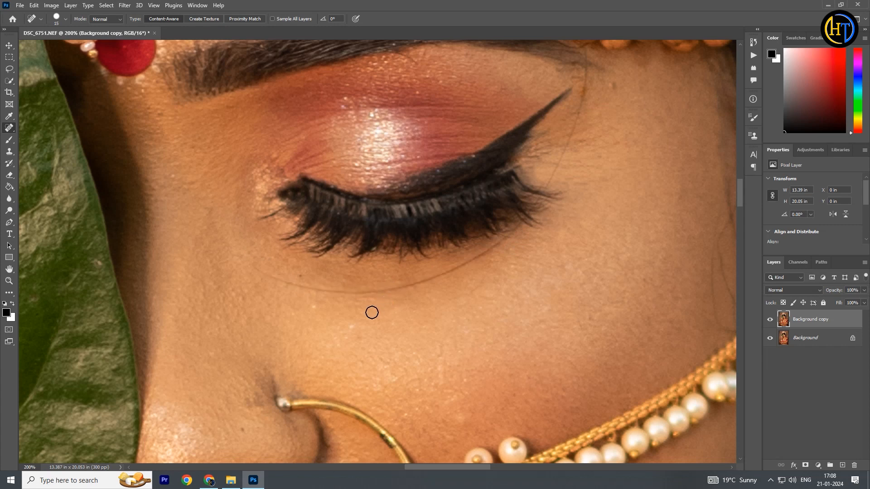
pyautogui.press('[')
pyautogui.press('[')
pyautogui.moveTo(259, 272)
pyautogui.mouseDown()
pyautogui.moveTo(319, 294)
pyautogui.moveTo(366, 298)
pyautogui.moveTo(439, 280)
pyautogui.moveTo(488, 255)
pyautogui.moveTo(359, 345)
pyautogui.mouseUp()
pyautogui.moveTo(419, 262)
pyautogui.mouseDown()
pyautogui.moveTo(465, 156)
pyautogui.moveTo(470, 181)
pyautogui.moveTo(487, 166)
pyautogui.mouseUp()
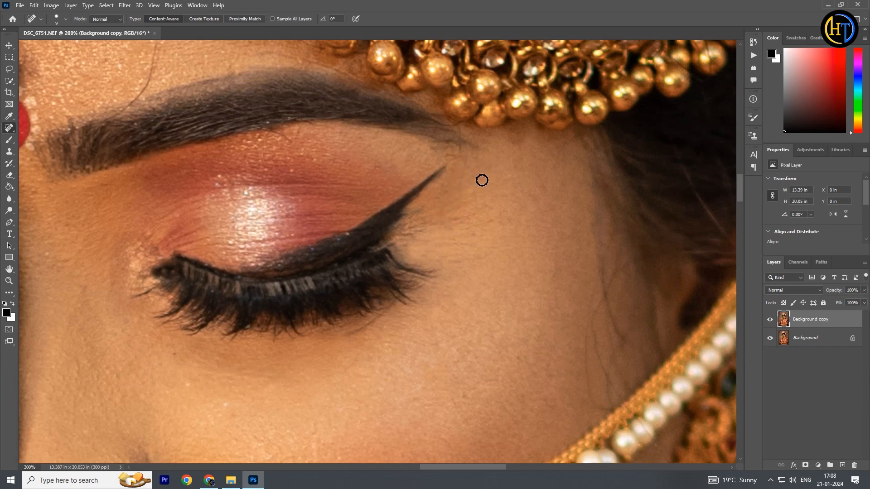
# - Heal away the stray hairs on the forehead between the eyebrow and the gold headpiece
pyautogui.moveTo(360, 333)
pyautogui.mouseDown()
pyautogui.moveTo(397, 305)
pyautogui.moveTo(361, 326)
pyautogui.moveTo(382, 382)
pyautogui.mouseUp()
pyautogui.moveTo(185, 206); pyautogui.dragTo(212, 287)
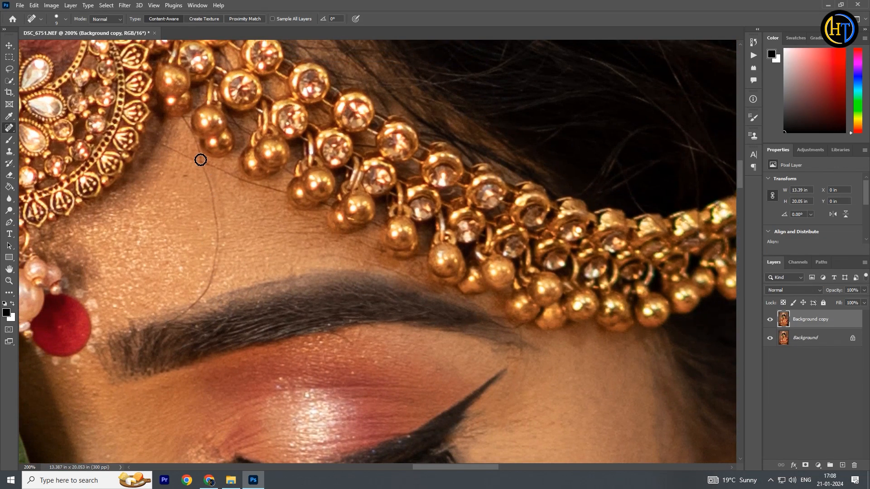
pyautogui.moveTo(197, 153)
pyautogui.mouseDown()
pyautogui.moveTo(225, 237)
pyautogui.moveTo(208, 288)
pyautogui.moveTo(177, 319)
pyautogui.mouseUp()
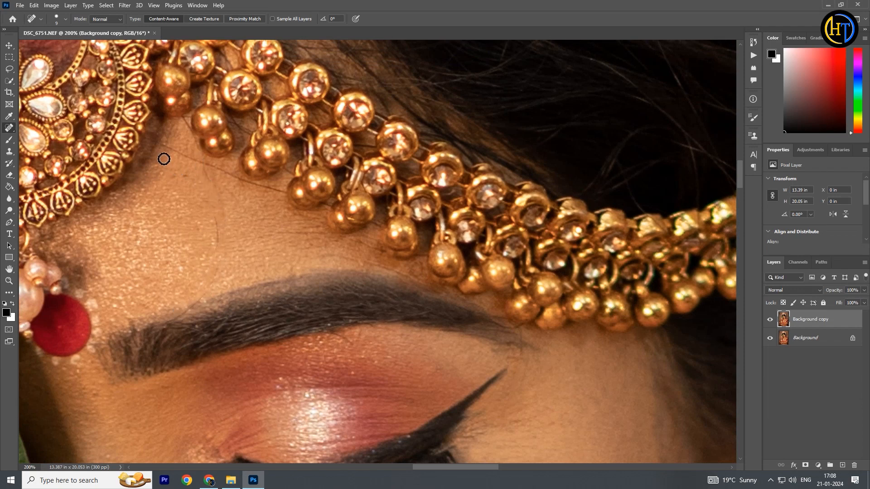
pyautogui.moveTo(162, 146); pyautogui.dragTo(286, 196)
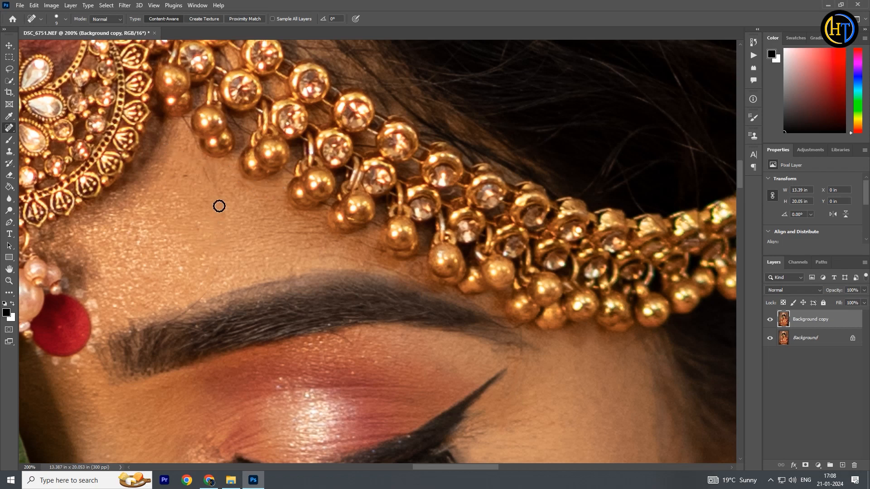
pyautogui.moveTo(211, 181); pyautogui.dragTo(204, 171)
# - Duplicate the retouched Background copy layer
pyautogui.keyDown('alt'); pyautogui.click(250, 253); pyautogui.keyUp('alt')
pyautogui.keyDown('alt'); pyautogui.click(251, 253); pyautogui.keyUp('alt')
pyautogui.keyDown('alt'); pyautogui.click(251, 252); pyautogui.keyUp('alt')
pyautogui.keyDown('alt'); pyautogui.click(251, 253); pyautogui.keyUp('alt')
pyautogui.keyDown('alt'); pyautogui.click(251, 254); pyautogui.keyUp('alt')
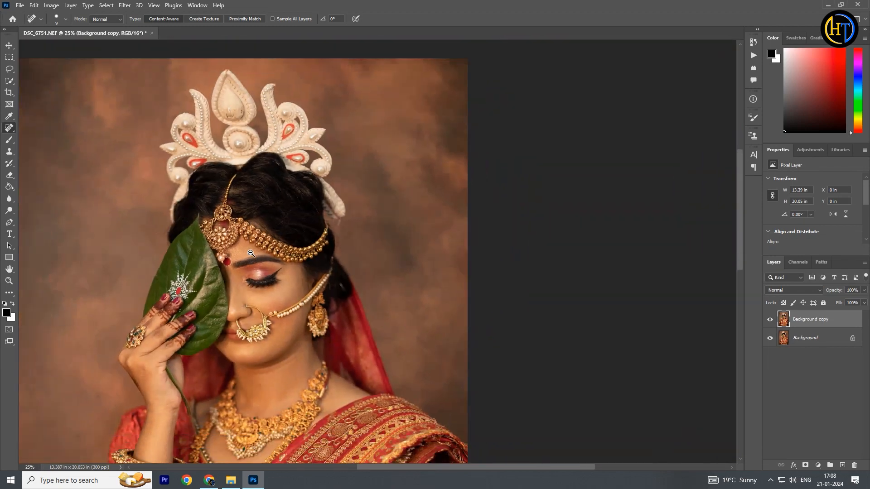
pyautogui.keyDown('alt'); pyautogui.click(251, 254); pyautogui.keyUp('alt')
pyautogui.keyDown('alt'); pyautogui.click(251, 253); pyautogui.keyUp('alt')
pyautogui.moveTo(218, 383); pyautogui.dragTo(265, 315)
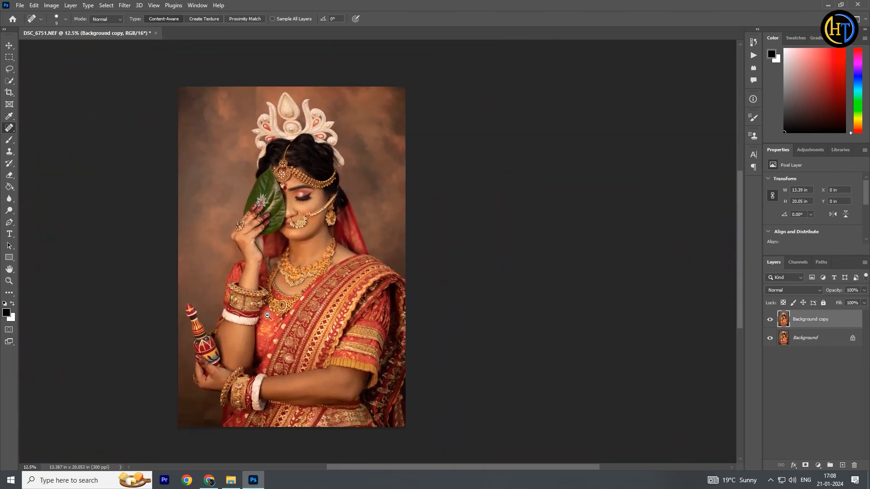
pyautogui.keyDown('alt'); pyautogui.click(265, 315); pyautogui.keyUp('alt')
pyautogui.keyDown('ctrl'); pyautogui.click(230, 266); pyautogui.keyUp('ctrl')
pyautogui.moveTo(230, 266); pyautogui.dragTo(276, 262)
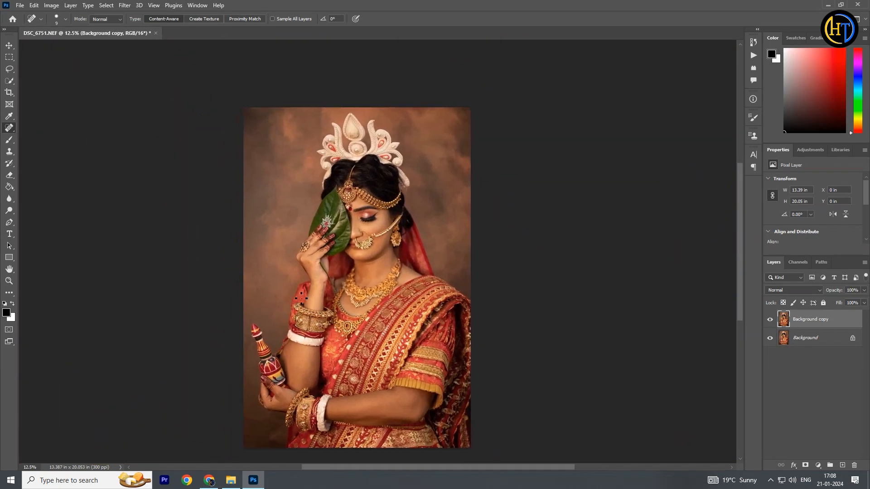
pyautogui.moveTo(810, 327); pyautogui.dragTo(844, 466)
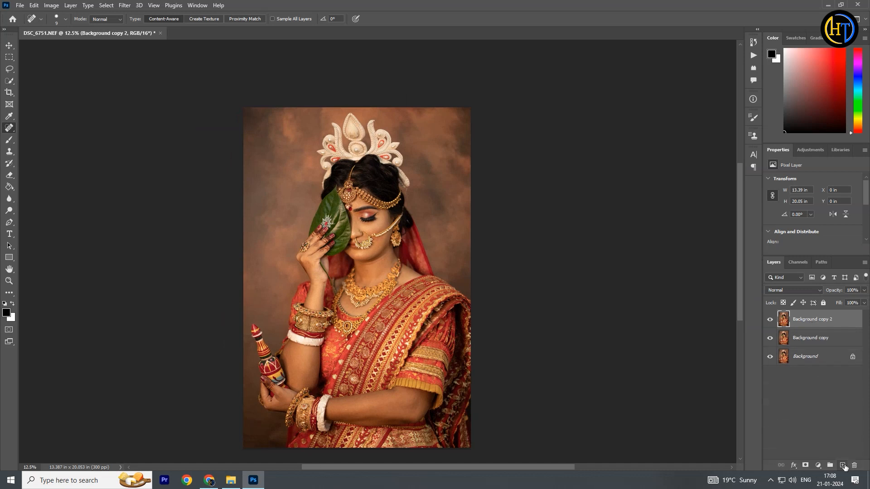
# - Open the Camera Raw Filter on the new duplicate layer and create a mask covering the photo's background
pyautogui.click(9, 45)
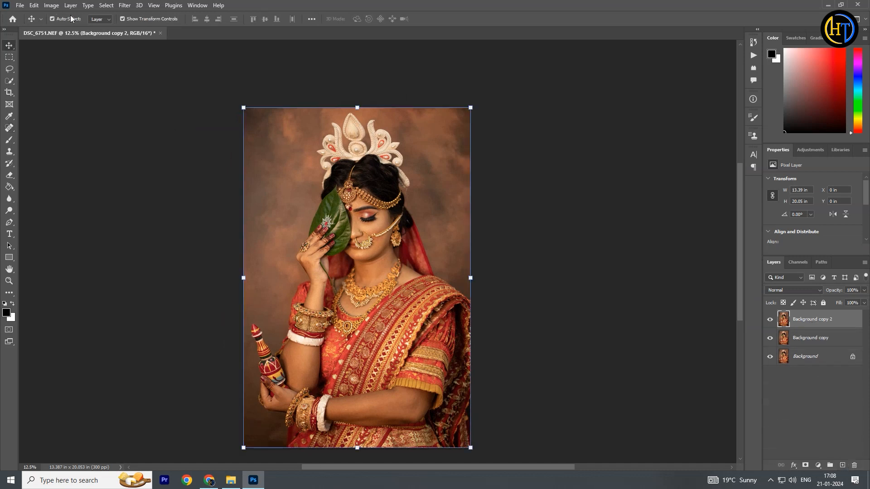
pyautogui.click(123, 5)
pyautogui.click(184, 73)
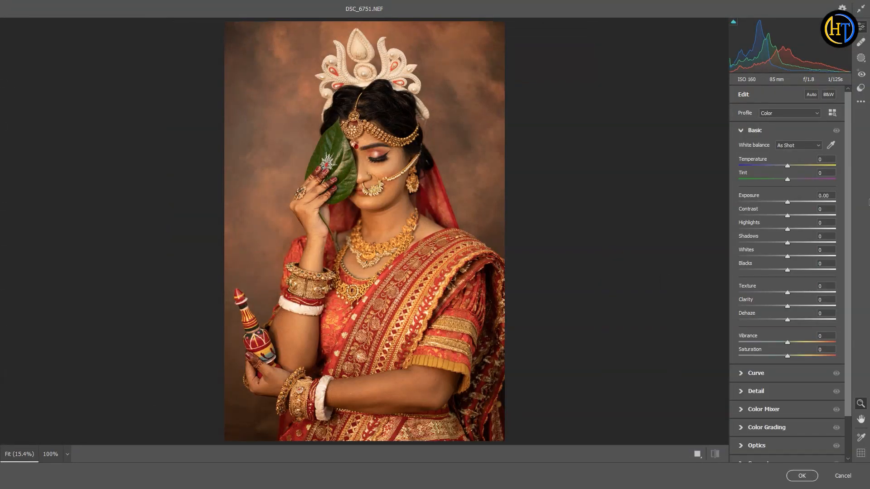
pyautogui.click(861, 58)
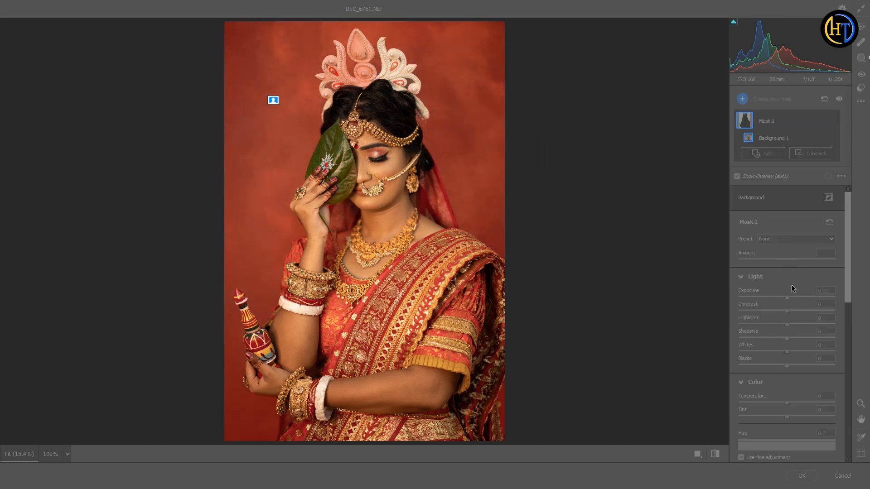
# - Darken and mute the masked background by setting Exposure to -0.70 and Saturation to -52
pyautogui.moveTo(780, 295); pyautogui.dragTo(766, 252)
pyautogui.scroll(-5, 788, 281)
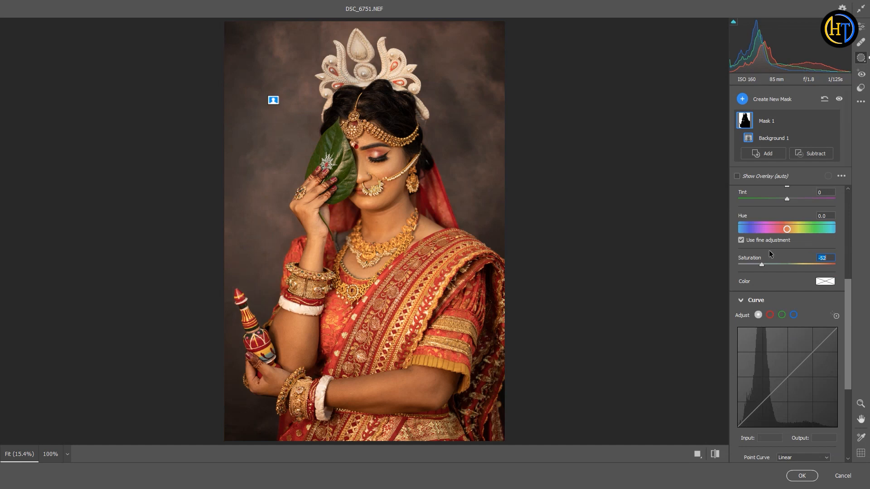
pyautogui.scroll(4, 768, 250)
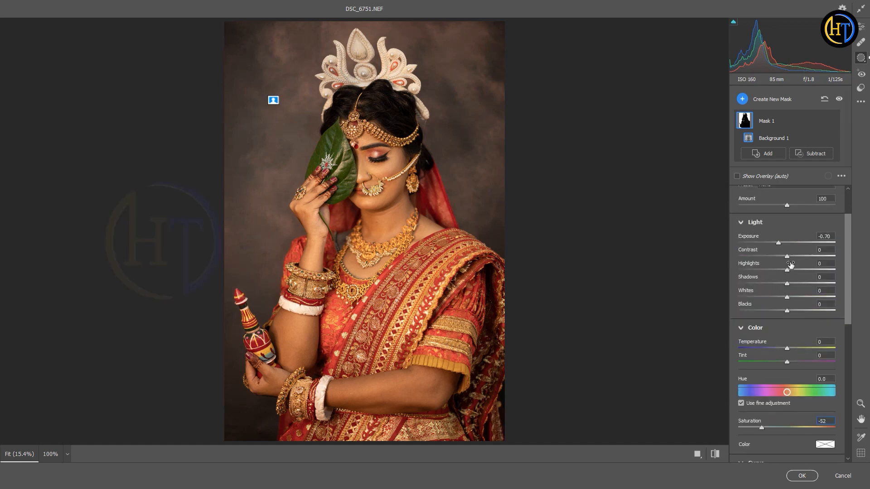
# - Set the background mask's Highlights to -30 and Shadows to +22, adjust its color temperature, and apply the filter
pyautogui.moveTo(791, 264); pyautogui.dragTo(798, 284)
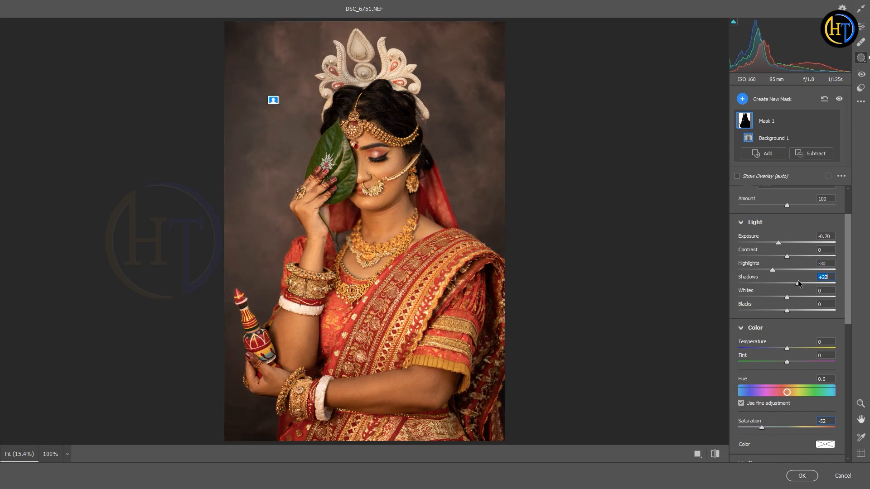
pyautogui.moveTo(801, 344)
pyautogui.mouseDown()
pyautogui.moveTo(812, 341)
pyautogui.moveTo(798, 340)
pyautogui.mouseUp()
pyautogui.click(801, 475)
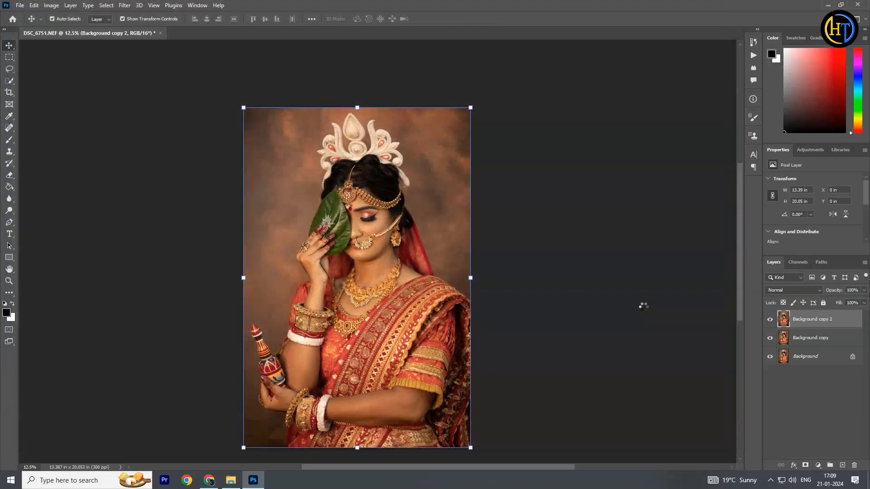
# - Duplicate the Background copy 2 layer and set Vibrance to -19 and Exposure to +0.40 on the duplicate in the Camera Raw Filter
pyautogui.moveTo(813, 326); pyautogui.dragTo(842, 465)
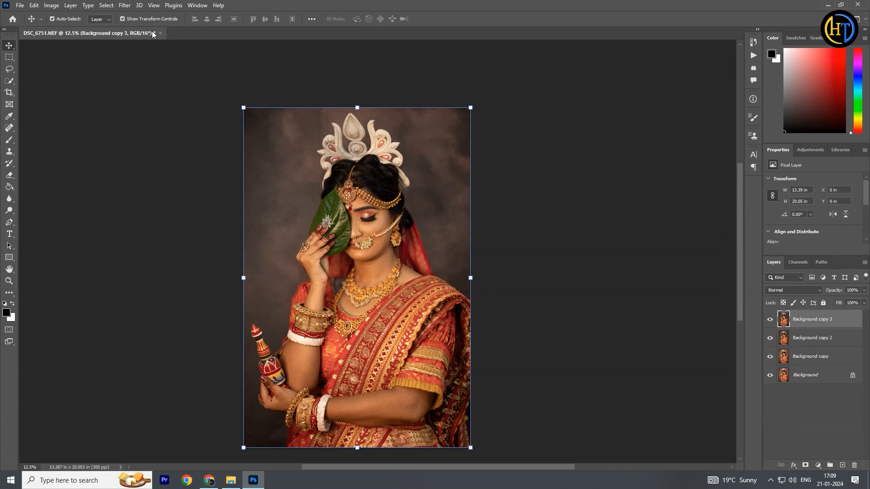
pyautogui.click(124, 5)
pyautogui.click(176, 70)
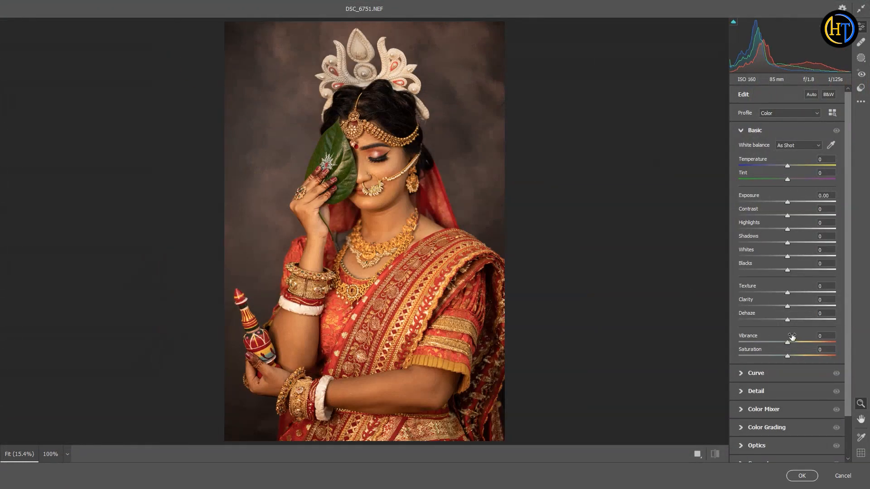
pyautogui.moveTo(792, 336); pyautogui.dragTo(783, 334)
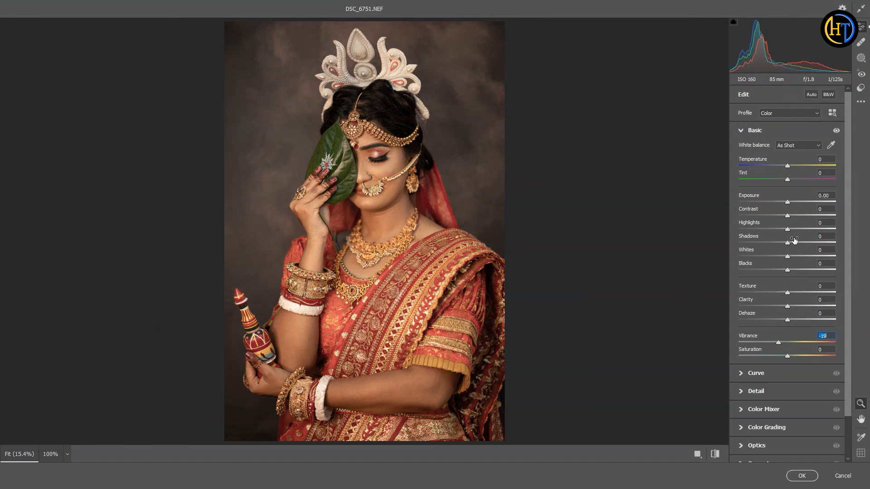
pyautogui.moveTo(791, 197); pyautogui.dragTo(793, 197)
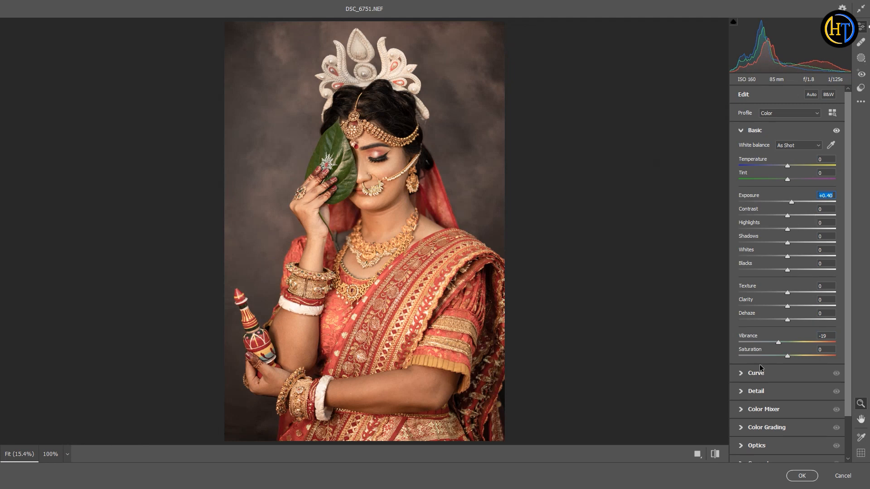
# - Set the orange Luminance to +10 and Saturation to +9 in the Color Mixer, and apply the filter
pyautogui.click(755, 410)
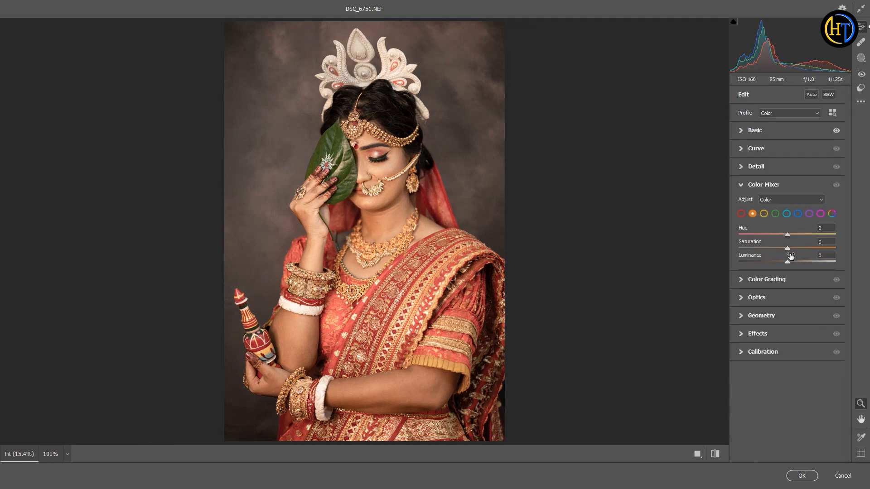
pyautogui.moveTo(789, 261); pyautogui.dragTo(796, 243)
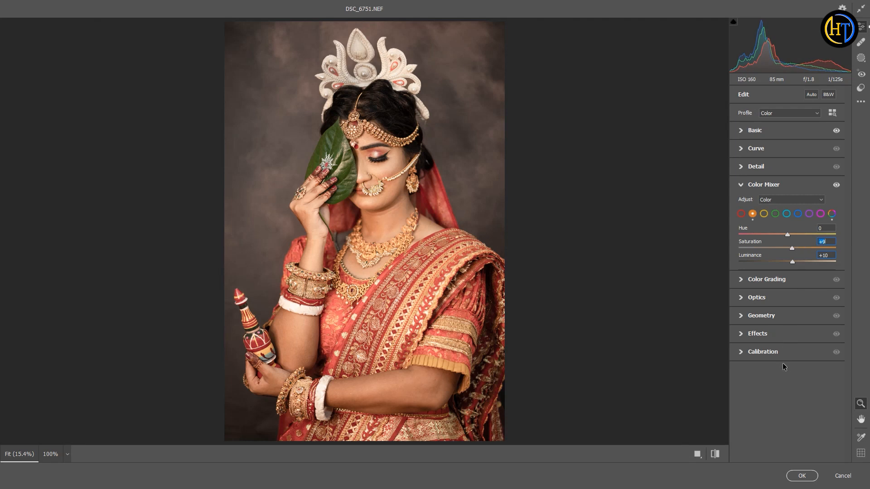
pyautogui.click(803, 475)
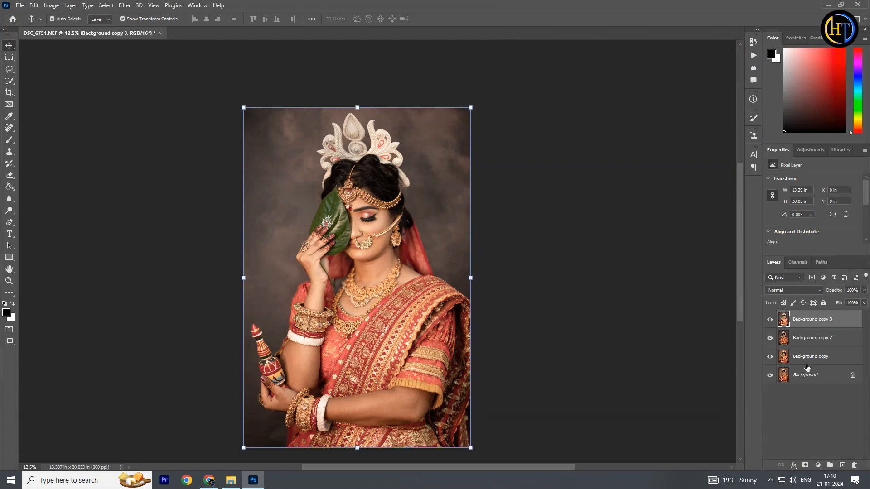
# - Add a black layer mask to the Background copy 3 layer and ready the Brush tool with a white foreground color
pyautogui.keyDown('alt'); pyautogui.click(805, 465); pyautogui.keyUp('alt')
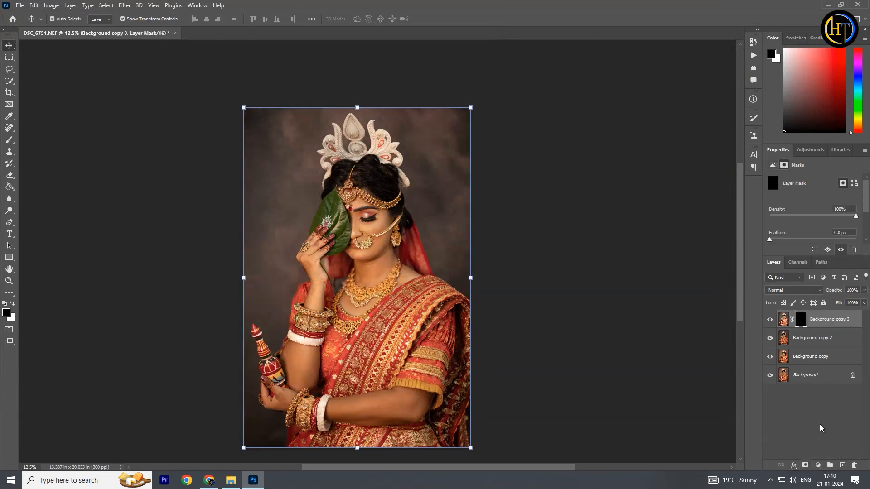
pyautogui.click(9, 140)
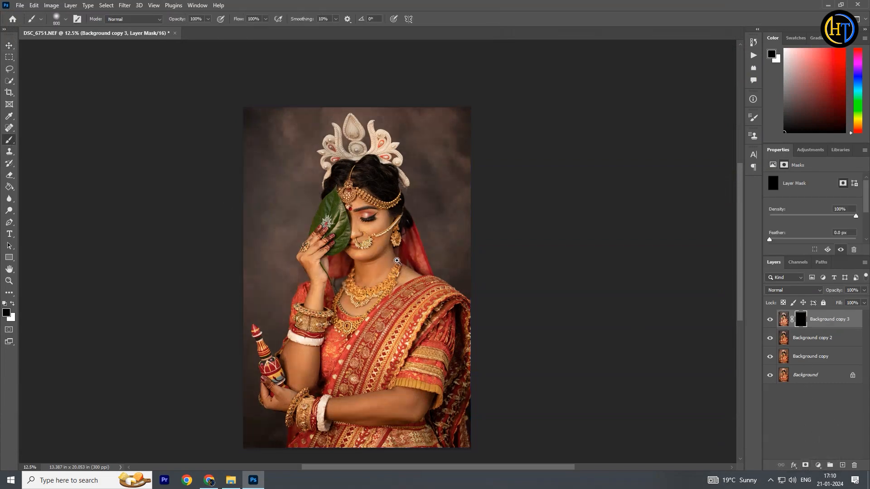
pyautogui.keyDown('ctrl'); pyautogui.click(372, 254); pyautogui.keyUp('ctrl')
pyautogui.keyDown('ctrl'); pyautogui.click(351, 254); pyautogui.keyUp('ctrl')
pyautogui.keyDown('ctrl'); pyautogui.click(371, 272); pyautogui.keyUp('ctrl')
pyautogui.moveTo(395, 261); pyautogui.dragTo(383, 297)
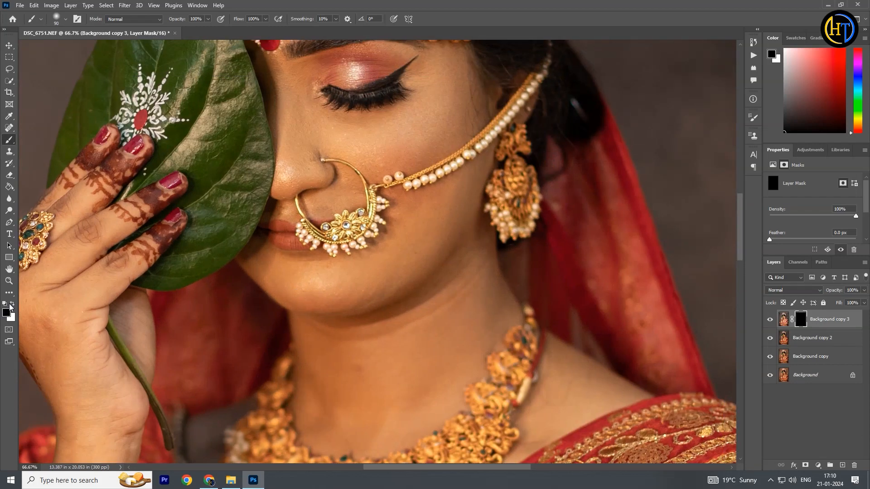
pyautogui.click(11, 304)
# - Paint white on the layer mask over the lower cheek, chin and neck with a soft 300 px brush
pyautogui.press(']')
pyautogui.moveTo(358, 269)
pyautogui.mouseDown()
pyautogui.moveTo(265, 245)
pyautogui.moveTo(262, 261)
pyautogui.moveTo(274, 281)
pyautogui.moveTo(318, 296)
pyautogui.moveTo(407, 202)
pyautogui.moveTo(384, 230)
pyautogui.moveTo(406, 193)
pyautogui.moveTo(459, 167)
pyautogui.moveTo(427, 265)
pyautogui.moveTo(468, 195)
pyautogui.moveTo(438, 278)
pyautogui.moveTo(380, 345)
pyautogui.mouseUp()
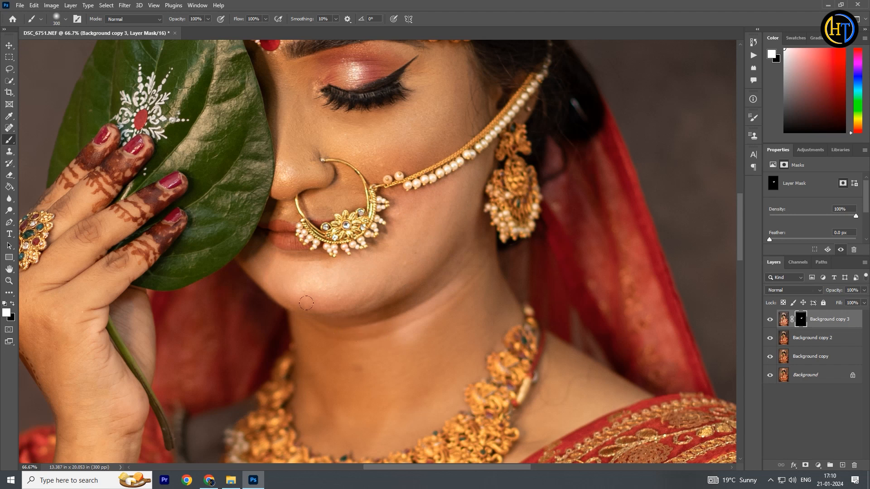
pyautogui.moveTo(306, 303)
pyautogui.mouseDown()
pyautogui.moveTo(308, 380)
pyautogui.moveTo(430, 354)
pyautogui.moveTo(471, 308)
pyautogui.mouseUp()
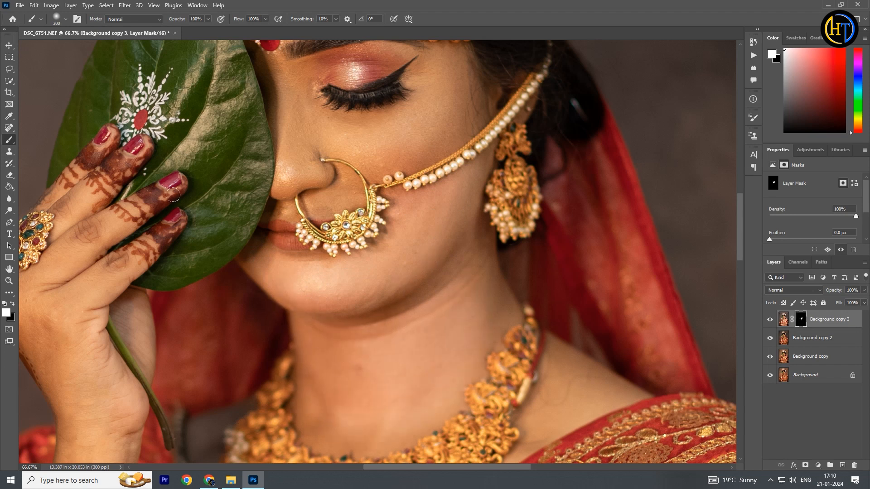
pyautogui.click(68, 19)
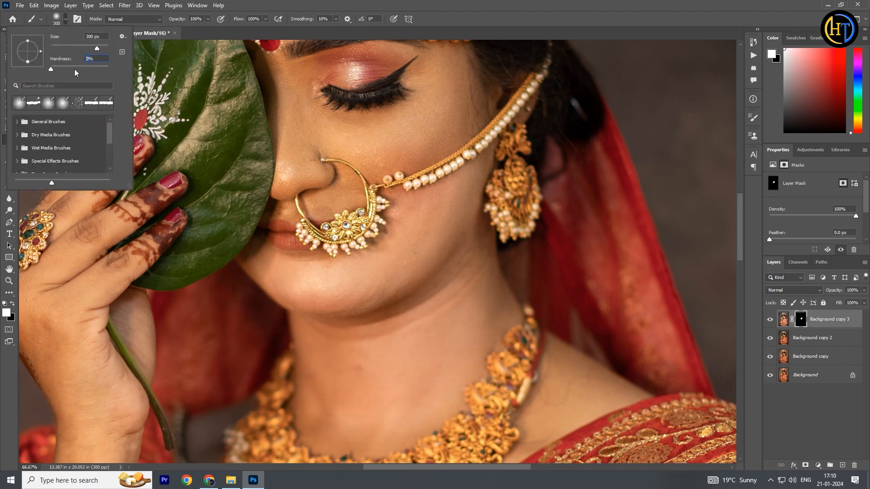
pyautogui.press('Return')
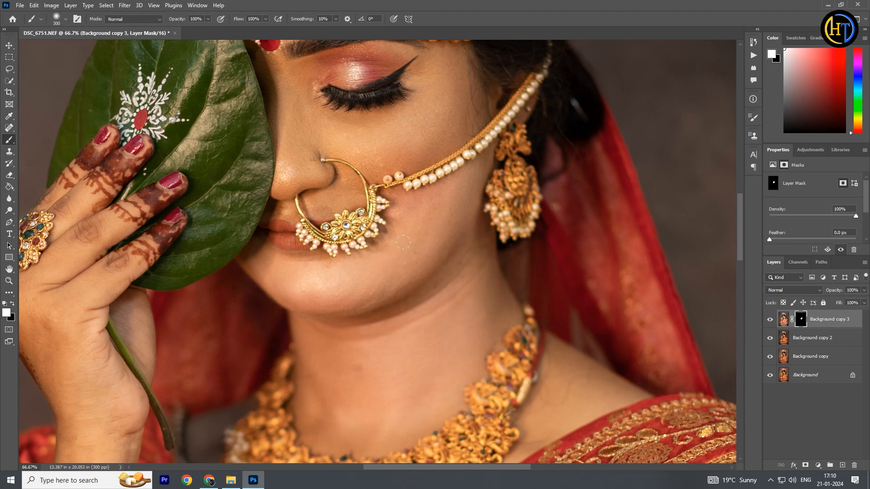
# - Reveal the brightened skin on the nose, upper cheek, temple and forehead by painting the mask with a 175 px brush
pyautogui.press('[')
pyautogui.moveTo(385, 145)
pyautogui.mouseDown()
pyautogui.moveTo(284, 108)
pyautogui.moveTo(281, 81)
pyautogui.moveTo(268, 155)
pyautogui.moveTo(323, 171)
pyautogui.moveTo(307, 185)
pyautogui.moveTo(329, 173)
pyautogui.mouseUp()
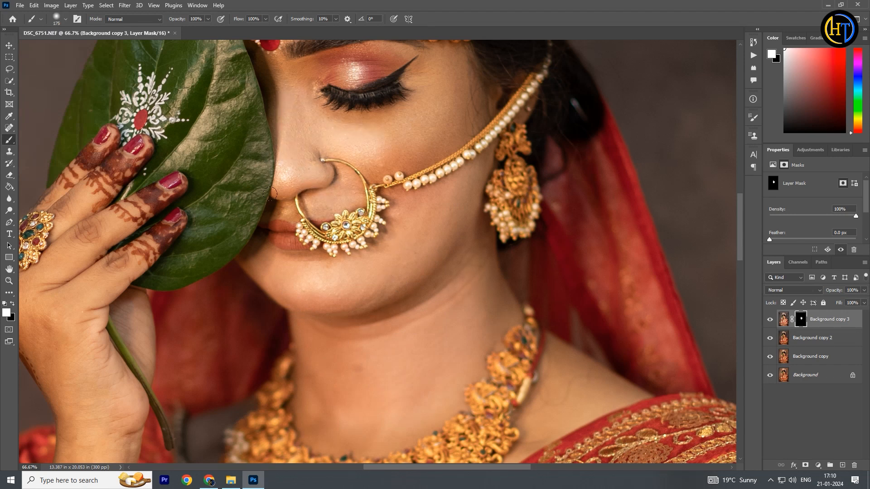
pyautogui.moveTo(376, 225); pyautogui.dragTo(315, 378)
pyautogui.moveTo(333, 251)
pyautogui.mouseDown()
pyautogui.moveTo(363, 210)
pyautogui.moveTo(341, 285)
pyautogui.moveTo(374, 261)
pyautogui.moveTo(405, 254)
pyautogui.mouseUp()
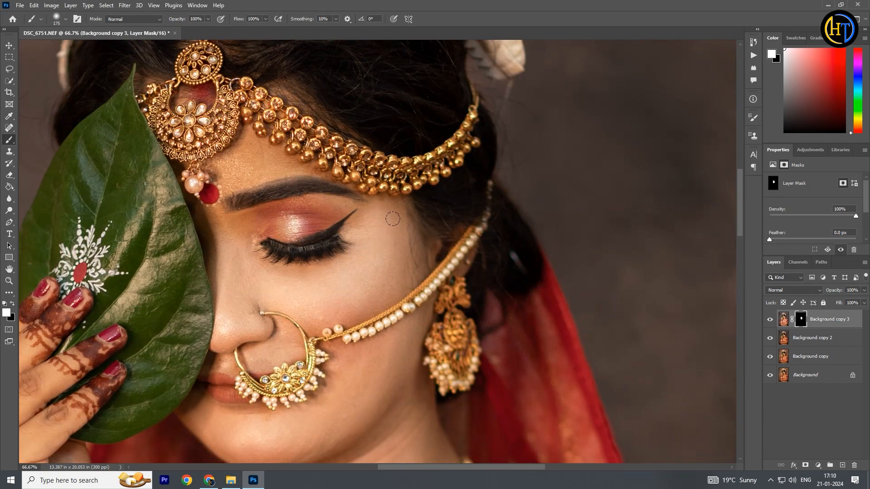
pyautogui.moveTo(393, 219)
pyautogui.mouseDown()
pyautogui.moveTo(213, 180)
pyautogui.moveTo(226, 173)
pyautogui.moveTo(232, 132)
pyautogui.moveTo(286, 168)
pyautogui.moveTo(270, 163)
pyautogui.moveTo(363, 185)
pyautogui.moveTo(403, 225)
pyautogui.mouseUp()
pyautogui.moveTo(262, 273); pyautogui.dragTo(227, 228)
pyautogui.moveTo(238, 188); pyautogui.dragTo(252, 305)
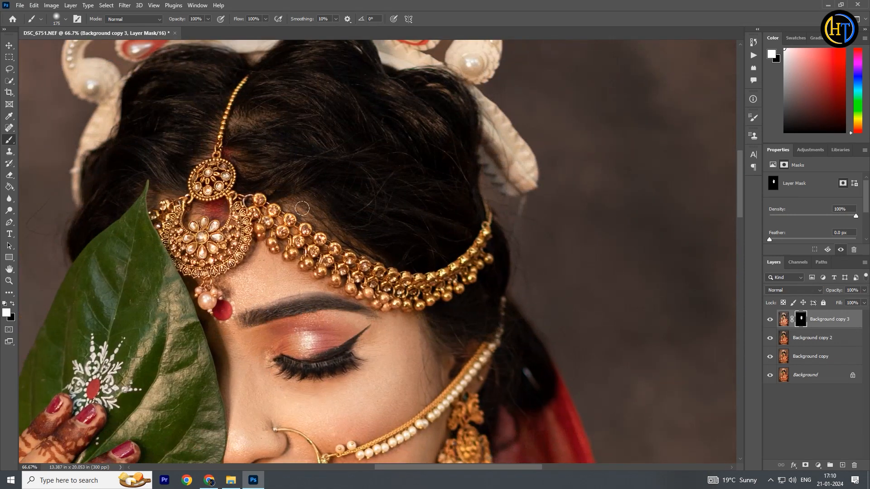
# - Paint the mask white over the hairline above the headpiece and the hair around the parting
pyautogui.moveTo(290, 195); pyautogui.dragTo(327, 202)
pyautogui.moveTo(231, 145); pyautogui.dragTo(263, 100)
pyautogui.moveTo(154, 195); pyautogui.dragTo(123, 177)
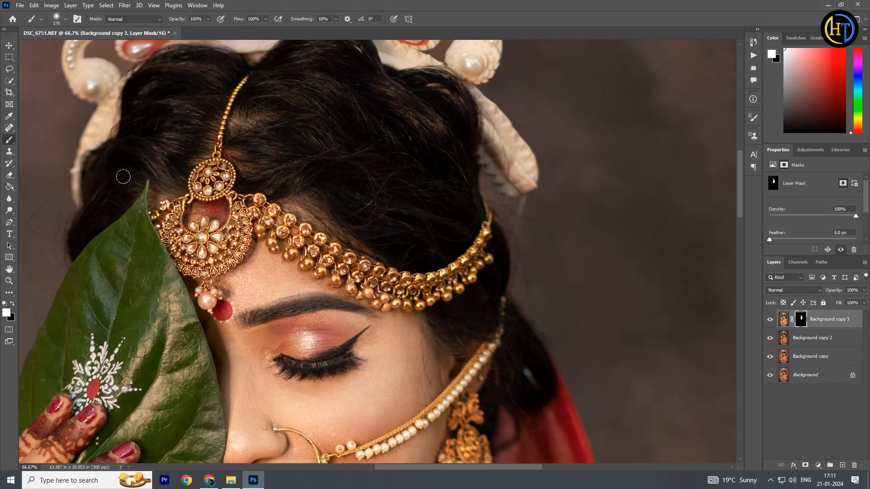
# - Paint the mask white over the neck, the chest around the necklace and the shoulder with a 100 px brush
pyautogui.moveTo(122, 380)
pyautogui.mouseDown()
pyautogui.moveTo(134, 247)
pyautogui.moveTo(180, 248)
pyautogui.mouseUp()
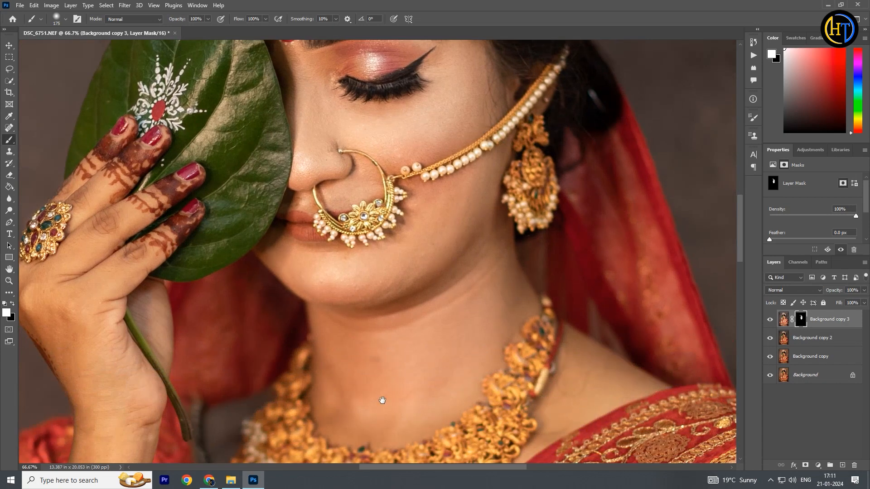
pyautogui.moveTo(382, 400)
pyautogui.mouseDown()
pyautogui.moveTo(270, 268)
pyautogui.moveTo(255, 340)
pyautogui.moveTo(310, 335)
pyautogui.moveTo(371, 233)
pyautogui.moveTo(425, 182)
pyautogui.moveTo(350, 229)
pyautogui.moveTo(283, 201)
pyautogui.moveTo(290, 173)
pyautogui.mouseUp()
pyautogui.moveTo(244, 353)
pyautogui.mouseDown()
pyautogui.moveTo(255, 370)
pyautogui.moveTo(234, 341)
pyautogui.moveTo(242, 352)
pyautogui.moveTo(268, 313)
pyautogui.moveTo(263, 333)
pyautogui.moveTo(276, 395)
pyautogui.moveTo(317, 401)
pyautogui.moveTo(276, 350)
pyautogui.moveTo(332, 379)
pyautogui.moveTo(313, 383)
pyautogui.moveTo(361, 366)
pyautogui.moveTo(322, 406)
pyautogui.moveTo(348, 397)
pyautogui.moveTo(408, 330)
pyautogui.mouseUp()
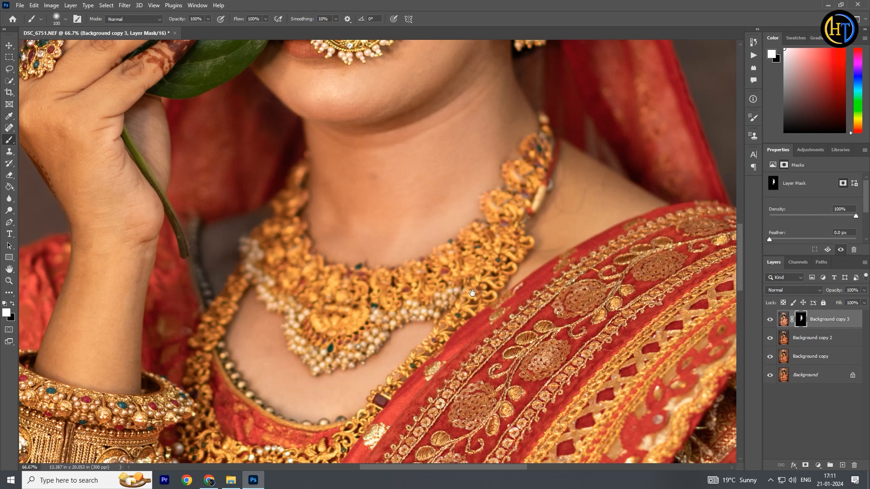
pyautogui.moveTo(472, 293); pyautogui.dragTo(228, 415)
pyautogui.moveTo(301, 364)
pyautogui.mouseDown()
pyautogui.moveTo(287, 355)
pyautogui.moveTo(274, 363)
pyautogui.moveTo(303, 285)
pyautogui.moveTo(314, 302)
pyautogui.moveTo(381, 334)
pyautogui.moveTo(322, 332)
pyautogui.moveTo(260, 410)
pyautogui.moveTo(291, 374)
pyautogui.moveTo(397, 337)
pyautogui.moveTo(352, 289)
pyautogui.moveTo(395, 253)
pyautogui.mouseUp()
pyautogui.press('[')
pyautogui.press('[')
# - Reveal the brightened skin on the fingers holding the leaf, varying the mask brush size between 80 and 125 px
pyautogui.hotkey('ctrl', '-')
pyautogui.hotkey('ctrl', '-')
pyautogui.moveTo(246, 262)
pyautogui.mouseDown()
pyautogui.moveTo(244, 370)
pyautogui.moveTo(318, 397)
pyautogui.mouseUp()
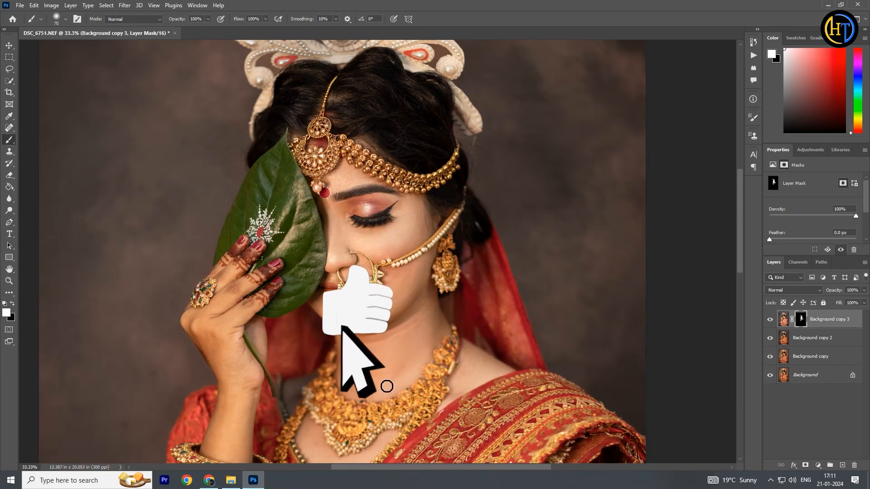
pyautogui.keyDown('ctrl'); pyautogui.click(222, 345); pyautogui.keyUp('ctrl')
pyautogui.keyDown('ctrl'); pyautogui.click(278, 298); pyautogui.keyUp('ctrl')
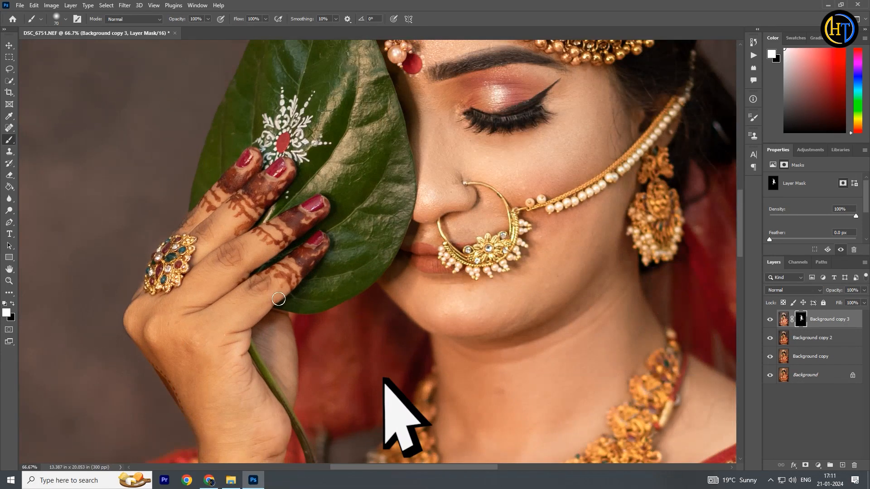
pyautogui.press('XF86AudioMute')
pyautogui.press(']')
pyautogui.press(']')
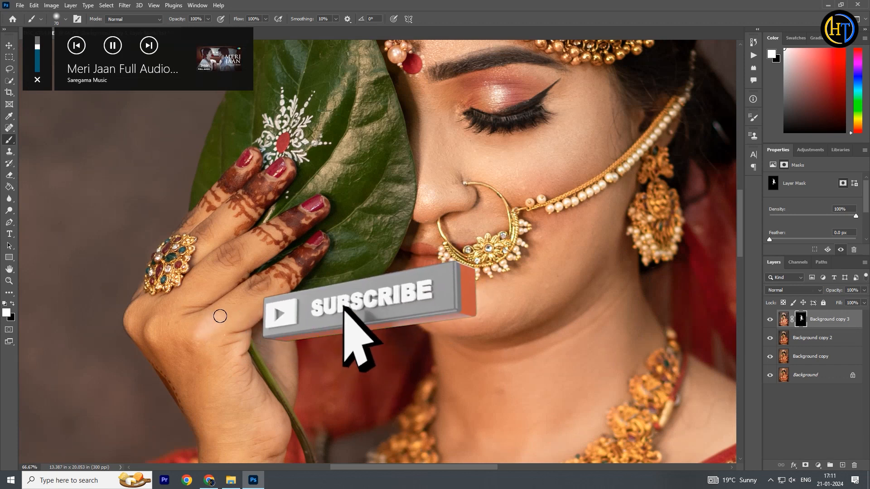
pyautogui.press(']')
pyautogui.press(']')
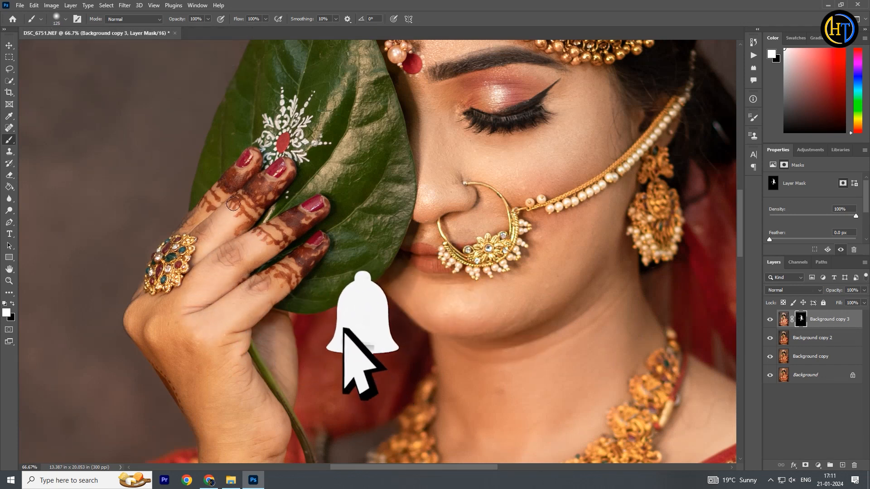
pyautogui.press('[')
pyautogui.press('[')
pyautogui.press('[')
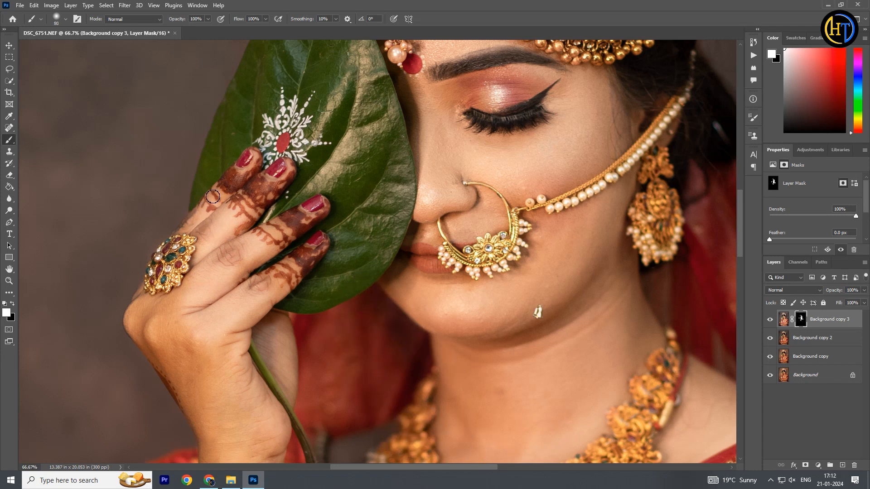
# - Paint the mask white over the back of the raised hand, enlarging the brush to 125 px
pyautogui.moveTo(179, 303)
pyautogui.mouseDown()
pyautogui.moveTo(149, 305)
pyautogui.moveTo(142, 295)
pyautogui.moveTo(132, 316)
pyautogui.moveTo(212, 369)
pyautogui.mouseUp()
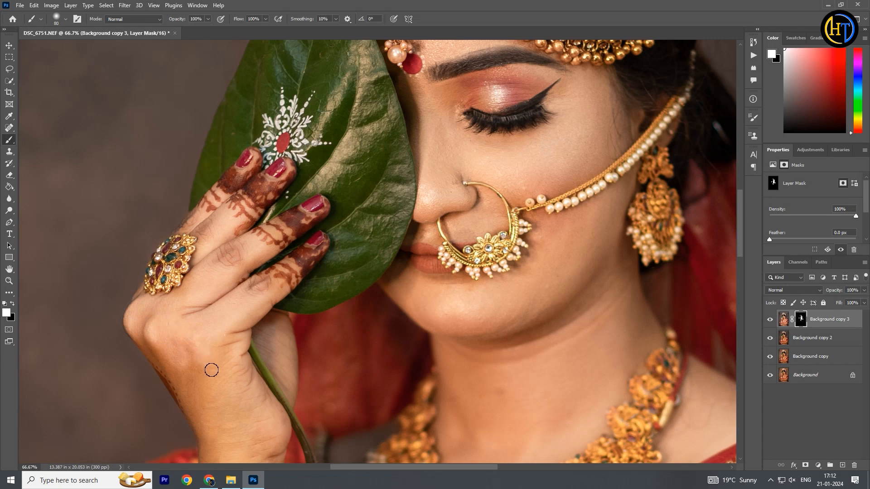
pyautogui.press(']')
pyautogui.press(']')
pyautogui.press(']')
pyautogui.moveTo(219, 320)
pyautogui.mouseDown()
pyautogui.moveTo(214, 383)
pyautogui.moveTo(242, 386)
pyautogui.moveTo(250, 364)
pyautogui.mouseUp()
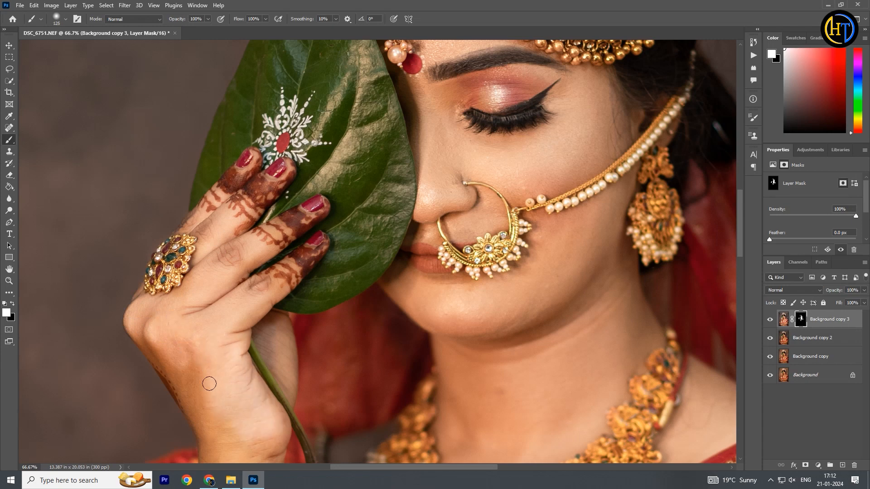
pyautogui.moveTo(208, 404)
pyautogui.mouseDown()
pyautogui.moveTo(245, 362)
pyautogui.moveTo(210, 315)
pyautogui.moveTo(224, 349)
pyautogui.mouseUp()
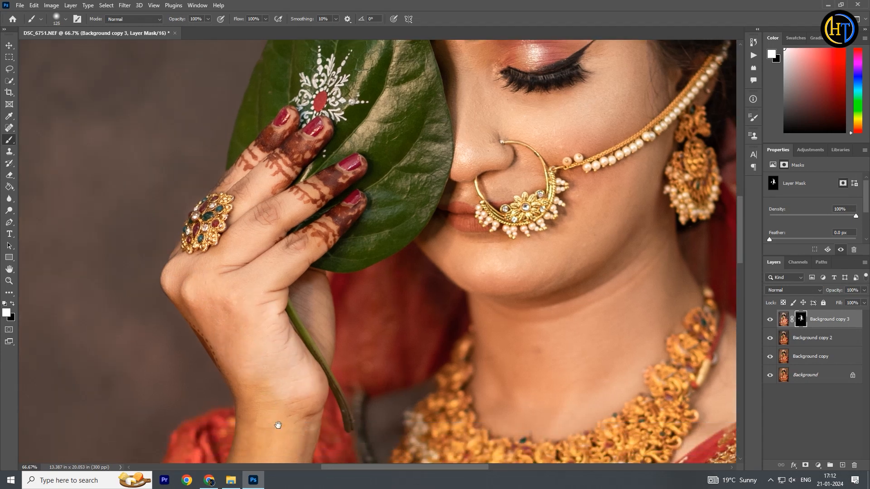
# - Paint the mask white over the raised wrist and forearm down to the bangles with the 125 px brush
pyautogui.moveTo(279, 425); pyautogui.dragTo(278, 362)
pyautogui.moveTo(263, 307)
pyautogui.mouseDown()
pyautogui.moveTo(241, 295)
pyautogui.moveTo(295, 317)
pyautogui.moveTo(285, 399)
pyautogui.mouseUp()
pyautogui.moveTo(278, 426)
pyautogui.mouseDown()
pyautogui.moveTo(301, 336)
pyautogui.moveTo(248, 356)
pyautogui.moveTo(247, 343)
pyautogui.mouseUp()
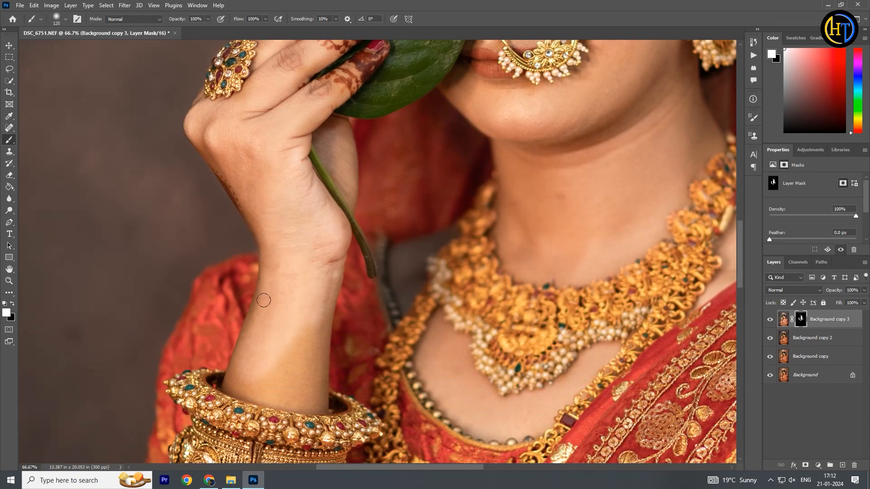
pyautogui.moveTo(276, 268)
pyautogui.mouseDown()
pyautogui.moveTo(242, 378)
pyautogui.moveTo(301, 316)
pyautogui.moveTo(268, 371)
pyautogui.moveTo(293, 394)
pyautogui.moveTo(300, 386)
pyautogui.mouseUp()
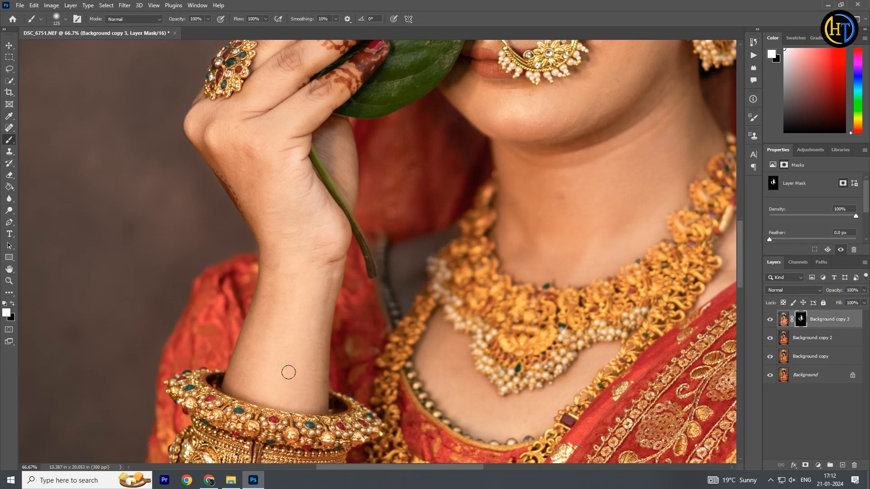
pyautogui.moveTo(279, 289); pyautogui.dragTo(299, 371)
pyautogui.keyDown('ctrl'); pyautogui.click(262, 243); pyautogui.keyUp('ctrl')
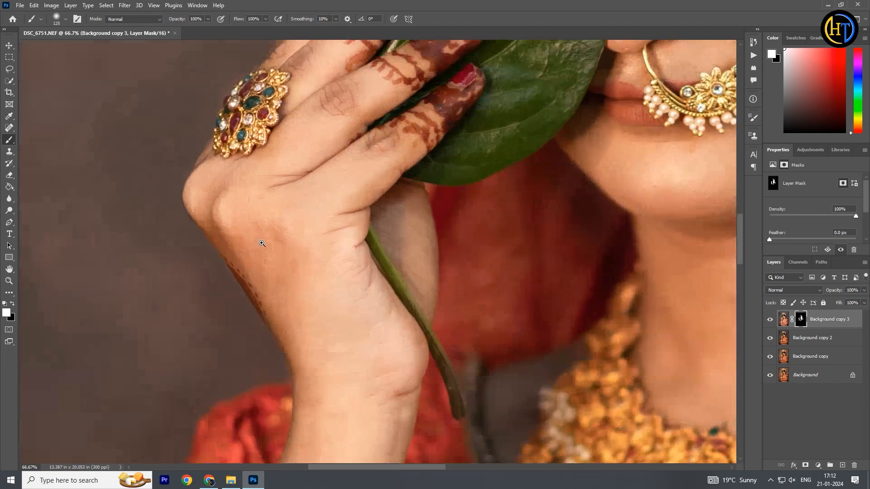
# - Paint the mask white along the outer edge of the raised hand and wrist with a 70 px brush
pyautogui.keyDown('ctrl'); pyautogui.click(262, 243); pyautogui.keyUp('ctrl')
pyautogui.moveTo(236, 272); pyautogui.dragTo(277, 266)
pyautogui.moveTo(185, 177); pyautogui.dragTo(252, 230)
pyautogui.moveTo(365, 339); pyautogui.dragTo(336, 243)
pyautogui.moveTo(311, 296); pyautogui.dragTo(335, 327)
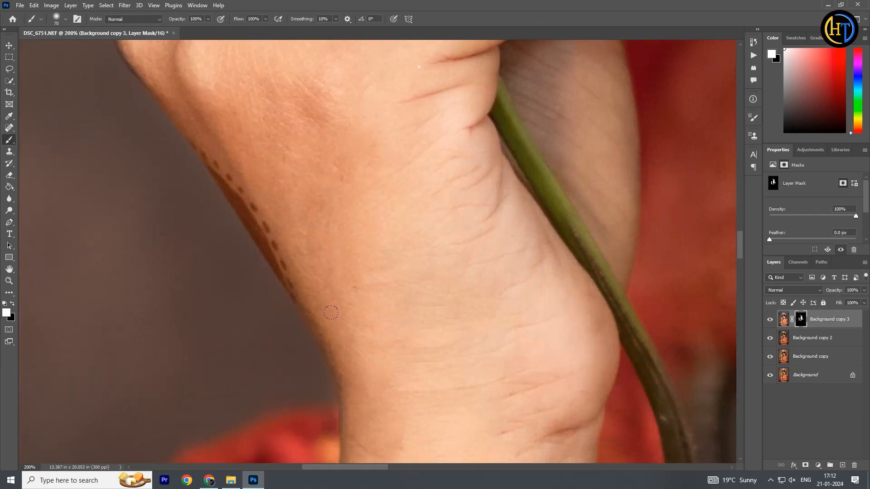
pyautogui.moveTo(412, 340); pyautogui.dragTo(392, 268)
# - Paint the mask white over the upper arm below the white bangle, enlarging the brush to 175 px
pyautogui.keyDown('alt'); pyautogui.click(417, 274); pyautogui.keyUp('alt')
pyautogui.keyDown('alt'); pyautogui.click(417, 273); pyautogui.keyUp('alt')
pyautogui.moveTo(433, 320); pyautogui.dragTo(266, 191)
pyautogui.keyDown('alt'); pyautogui.click(397, 288); pyautogui.keyUp('alt')
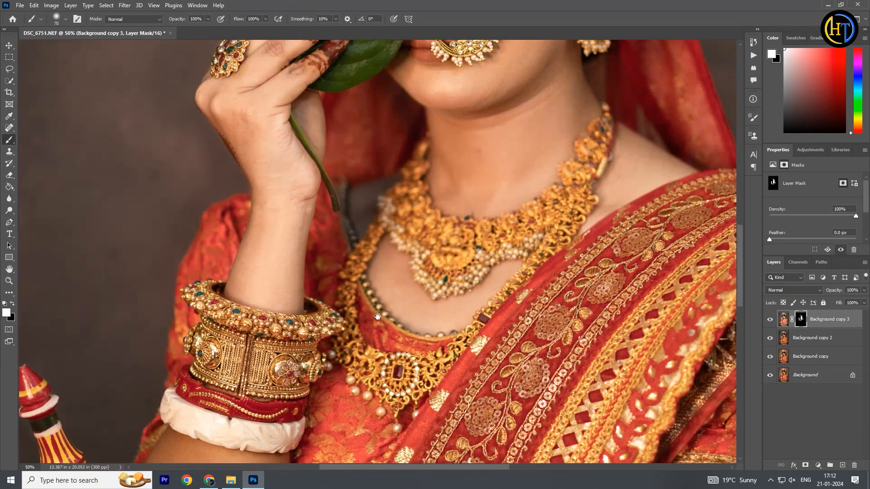
pyautogui.moveTo(389, 325); pyautogui.dragTo(346, 276)
pyautogui.moveTo(345, 310); pyautogui.dragTo(273, 131)
pyautogui.moveTo(202, 307); pyautogui.dragTo(348, 276)
pyautogui.keyDown('ctrl'); pyautogui.click(232, 274); pyautogui.keyUp('ctrl')
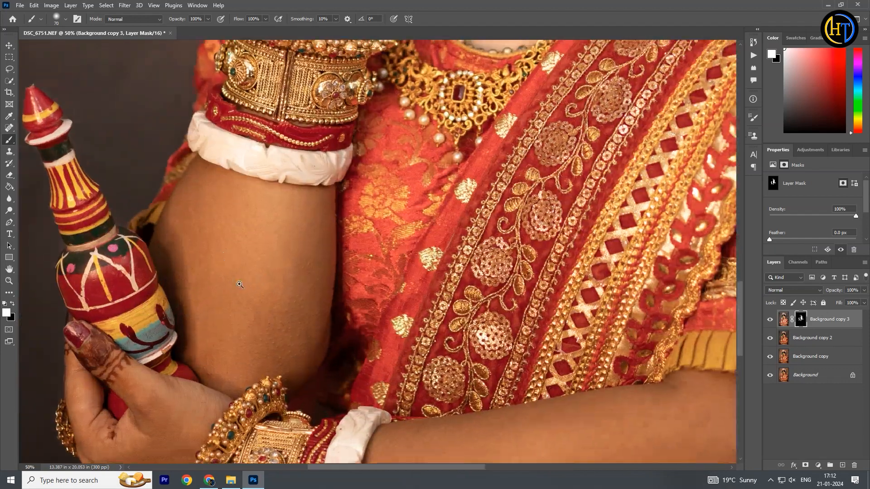
pyautogui.moveTo(239, 284)
pyautogui.mouseDown()
pyautogui.moveTo(276, 306)
pyautogui.moveTo(264, 235)
pyautogui.moveTo(228, 194)
pyautogui.moveTo(223, 268)
pyautogui.moveTo(221, 161)
pyautogui.moveTo(309, 186)
pyautogui.moveTo(332, 208)
pyautogui.moveTo(350, 212)
pyautogui.moveTo(358, 193)
pyautogui.moveTo(340, 338)
pyautogui.moveTo(352, 267)
pyautogui.moveTo(313, 279)
pyautogui.moveTo(231, 214)
pyautogui.moveTo(286, 317)
pyautogui.moveTo(305, 208)
pyautogui.moveTo(173, 212)
pyautogui.moveTo(213, 279)
pyautogui.moveTo(232, 367)
pyautogui.moveTo(219, 359)
pyautogui.moveTo(272, 302)
pyautogui.moveTo(252, 386)
pyautogui.moveTo(296, 356)
pyautogui.moveTo(335, 381)
pyautogui.moveTo(333, 373)
pyautogui.moveTo(256, 395)
pyautogui.mouseUp()
pyautogui.press(']')
pyautogui.press(']')
pyautogui.press(']')
pyautogui.press(']')
pyautogui.press(']')
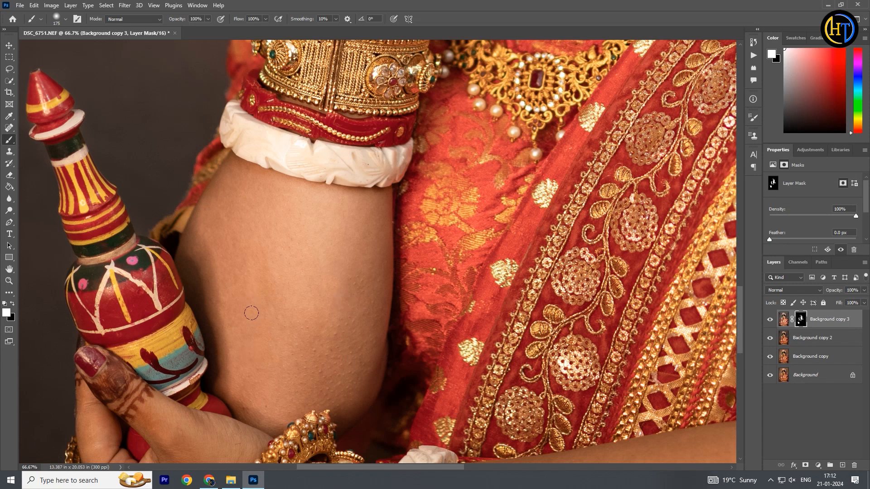
# - Reveal the brightened skin on the hand holding the painted pot, reducing the mask brush to 100 and 90 px
pyautogui.scroll(-3, 254, 317)
pyautogui.hscroll(-2, 236, 299)
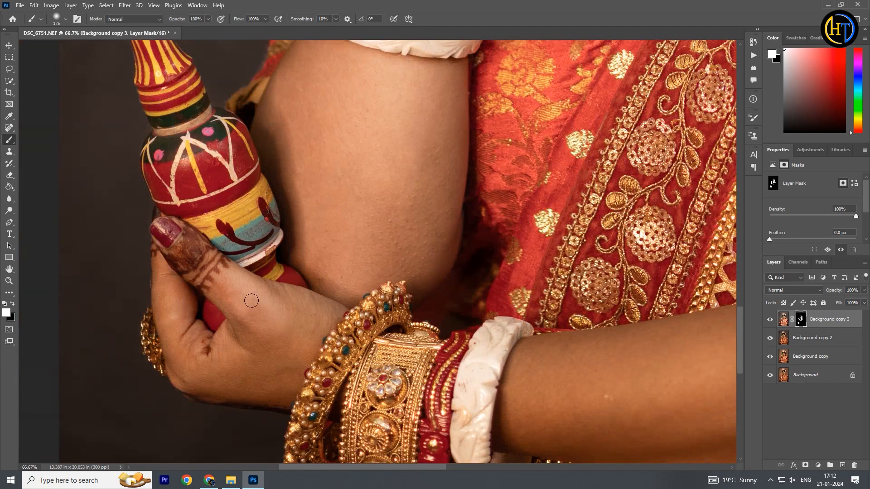
pyautogui.moveTo(252, 301)
pyautogui.mouseDown()
pyautogui.moveTo(290, 302)
pyautogui.moveTo(284, 324)
pyautogui.moveTo(213, 371)
pyautogui.moveTo(168, 322)
pyautogui.moveTo(153, 278)
pyautogui.mouseUp()
pyautogui.moveTo(227, 369)
pyautogui.mouseDown()
pyautogui.moveTo(265, 356)
pyautogui.moveTo(238, 371)
pyautogui.mouseUp()
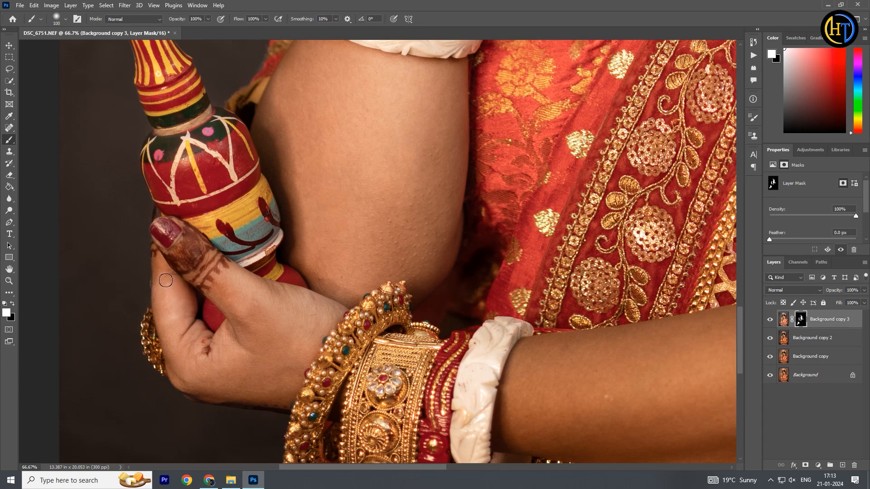
pyautogui.press('[')
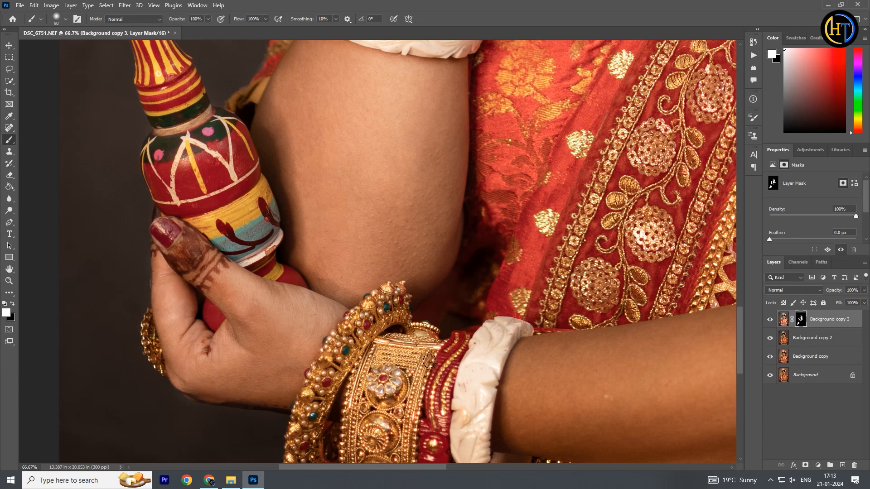
# - Paint the mask white over the lower forearm and elbow up to the yellow sleeve trim with a 250 px brush
pyautogui.moveTo(430, 361)
pyautogui.mouseDown()
pyautogui.moveTo(219, 341)
pyautogui.moveTo(339, 344)
pyautogui.moveTo(303, 403)
pyautogui.moveTo(418, 334)
pyautogui.moveTo(322, 300)
pyautogui.moveTo(217, 326)
pyautogui.moveTo(190, 385)
pyautogui.moveTo(254, 295)
pyautogui.moveTo(528, 255)
pyautogui.moveTo(503, 353)
pyautogui.moveTo(427, 371)
pyautogui.mouseUp()
pyautogui.press(']')
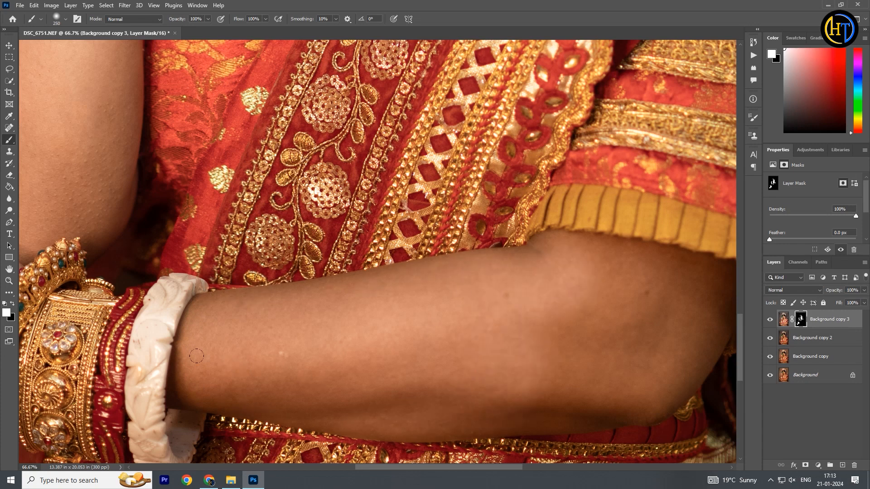
pyautogui.moveTo(545, 309)
pyautogui.mouseDown()
pyautogui.moveTo(609, 283)
pyautogui.moveTo(656, 327)
pyautogui.moveTo(609, 355)
pyautogui.mouseUp()
pyautogui.moveTo(601, 351)
pyautogui.mouseDown()
pyautogui.moveTo(328, 312)
pyautogui.moveTo(272, 328)
pyautogui.moveTo(390, 358)
pyautogui.moveTo(361, 233)
pyautogui.mouseUp()
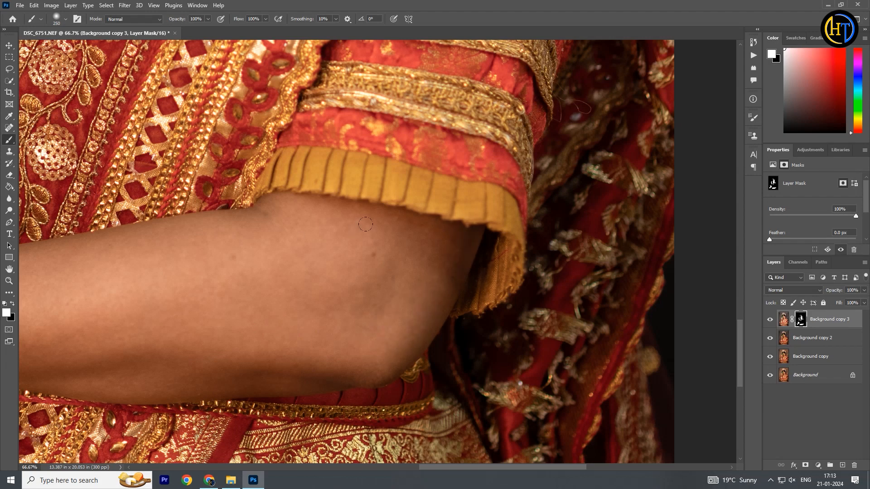
pyautogui.moveTo(197, 348); pyautogui.dragTo(471, 305)
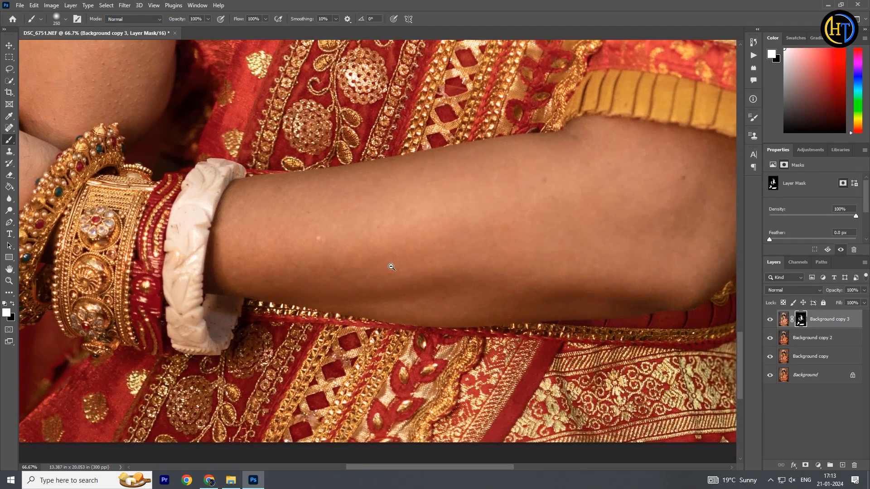
# - Compare the whole portrait with and without the masked Background copy 3 layer
pyautogui.scroll(-3, 398, 233)
pyautogui.scroll(-2, 354, 302)
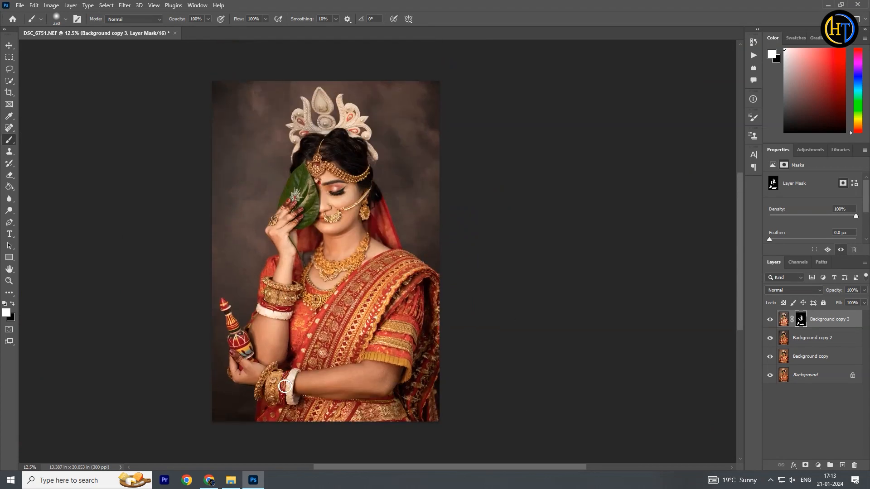
pyautogui.click(770, 321)
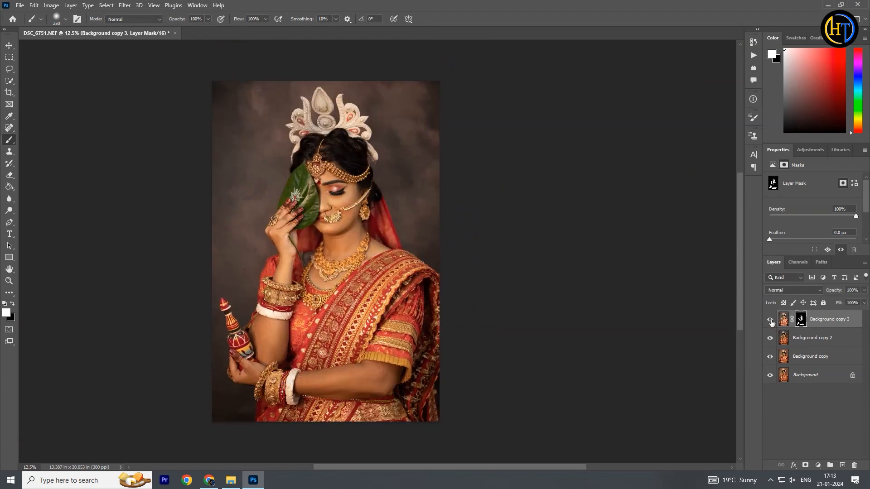
pyautogui.click(770, 321)
pyautogui.click(770, 321)
pyautogui.click(770, 321)
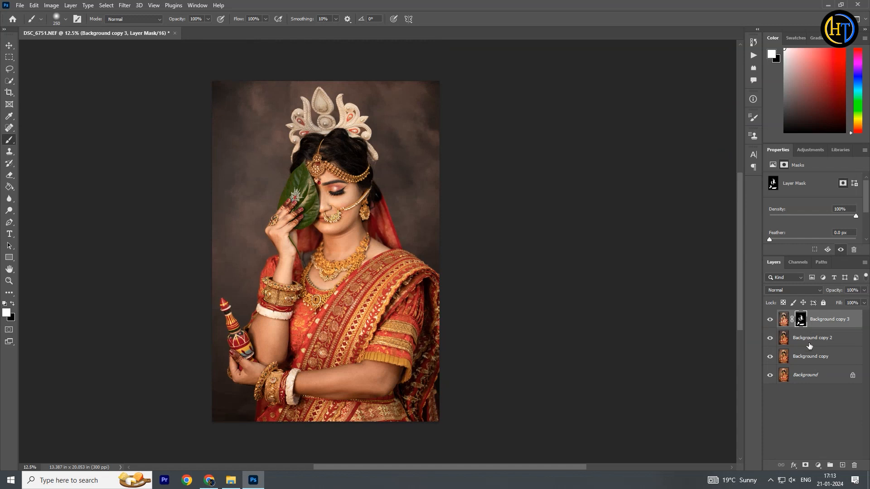
# - Stamp all visible layers into a new top layer and open it in the Camera Raw Filter
pyautogui.press('x')
pyautogui.hotkey('ctrl', 'shift', 'alt', 'e')
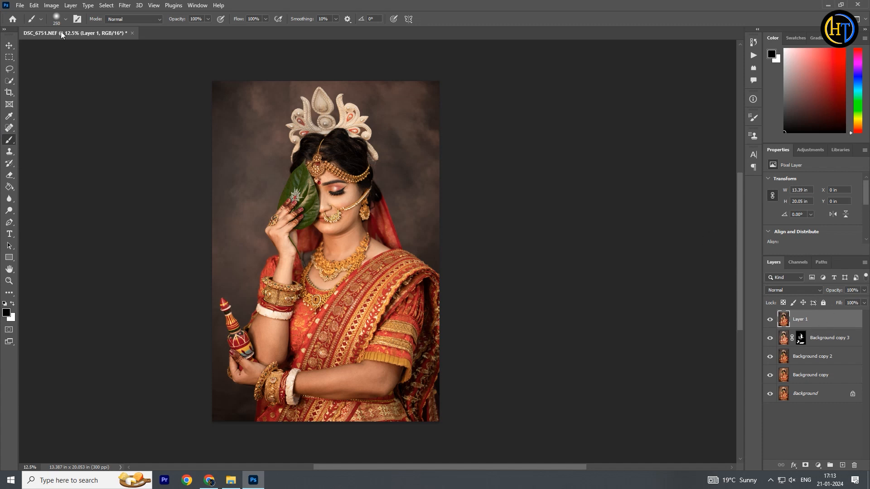
pyautogui.click(7, 46)
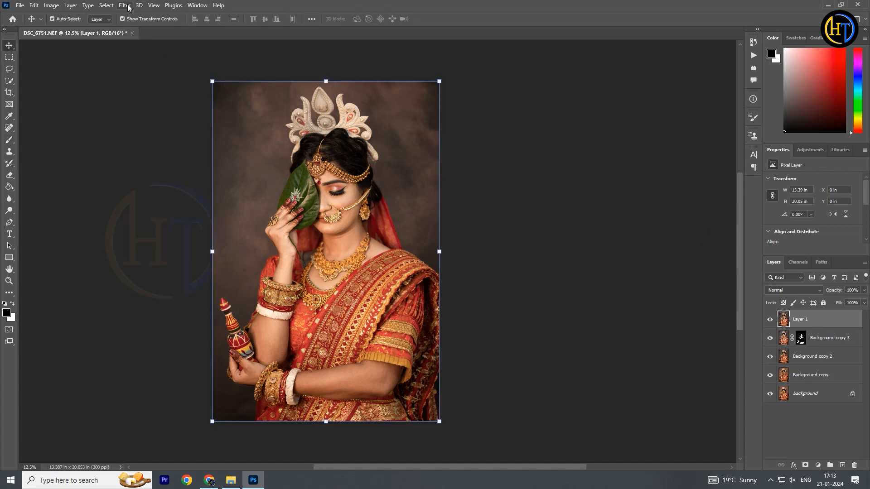
pyautogui.click(125, 6)
pyautogui.click(169, 65)
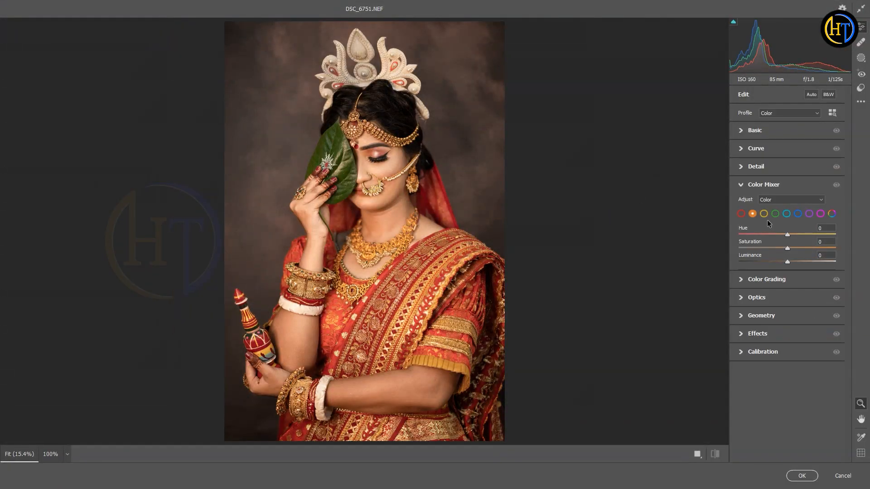
# - Set the reds to saturation +59 and luminance +31 in the Color Mixer
pyautogui.click(741, 213)
pyautogui.moveTo(793, 245); pyautogui.dragTo(806, 247)
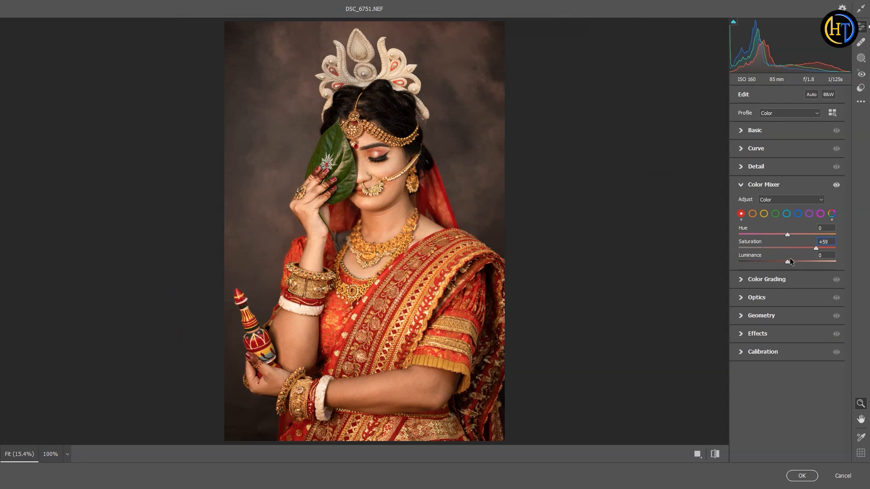
pyautogui.moveTo(788, 262); pyautogui.dragTo(802, 260)
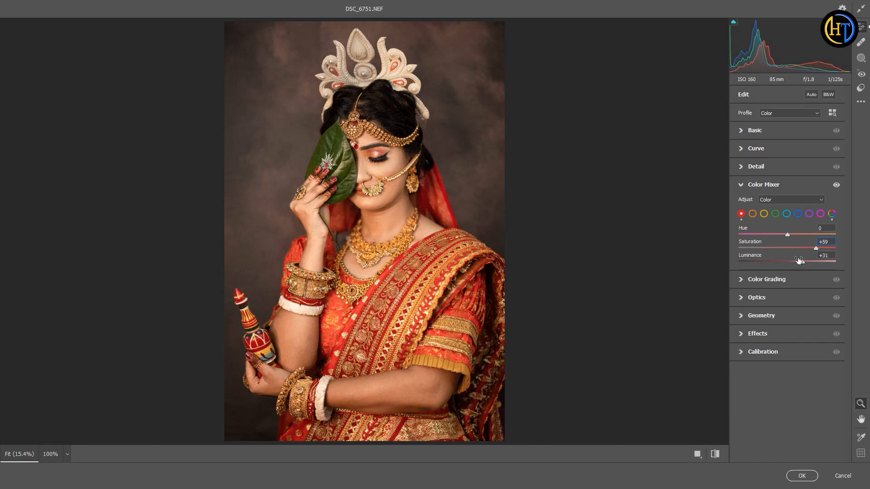
# - Adjust the yellows in the Color Mixer, set the greens' saturation to +53, and apply the filter
pyautogui.click(764, 213)
pyautogui.moveTo(822, 249); pyautogui.dragTo(778, 236)
pyautogui.click(775, 214)
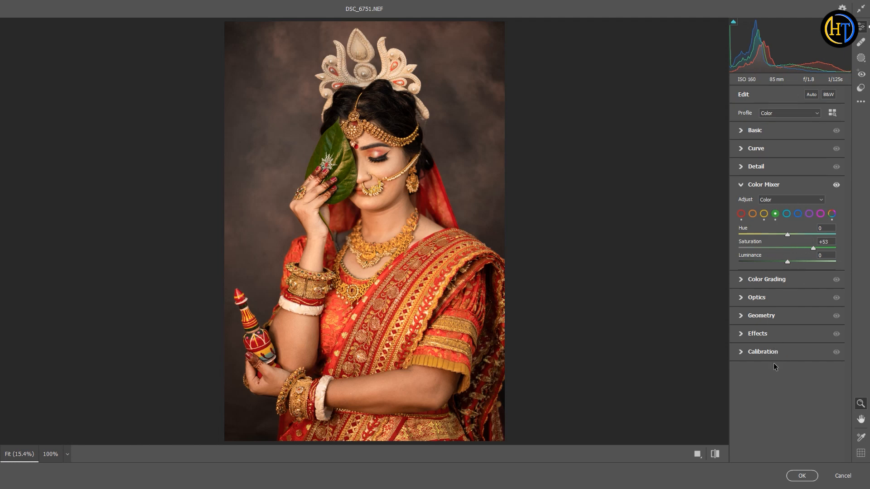
pyautogui.click(798, 474)
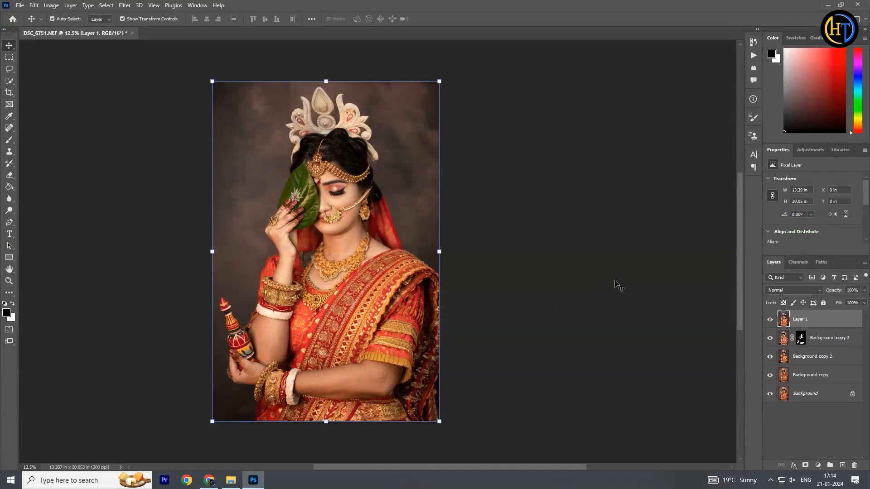
# - Duplicate Layer 1 and brighten the copy with an RGB Curves adjustment, mapping input 60 to 74 and 150 to 164
pyautogui.hotkey('ctrl', 'j')
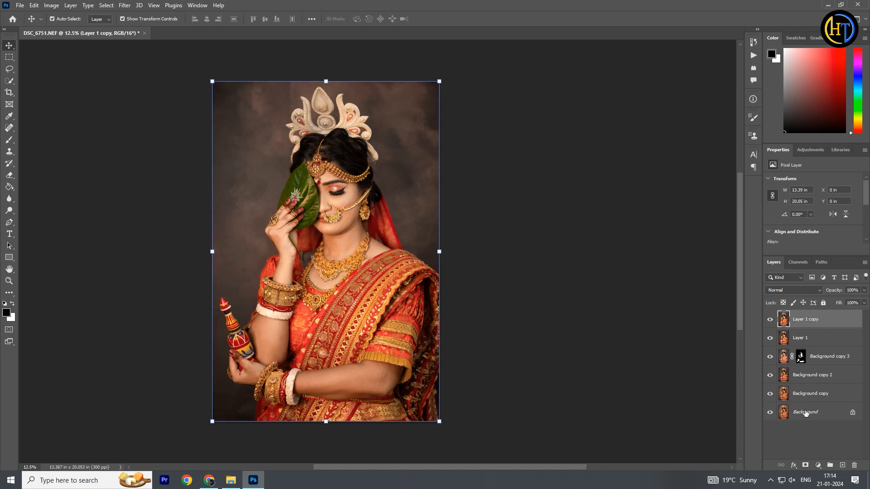
pyautogui.hotkey('ctrl', 'm')
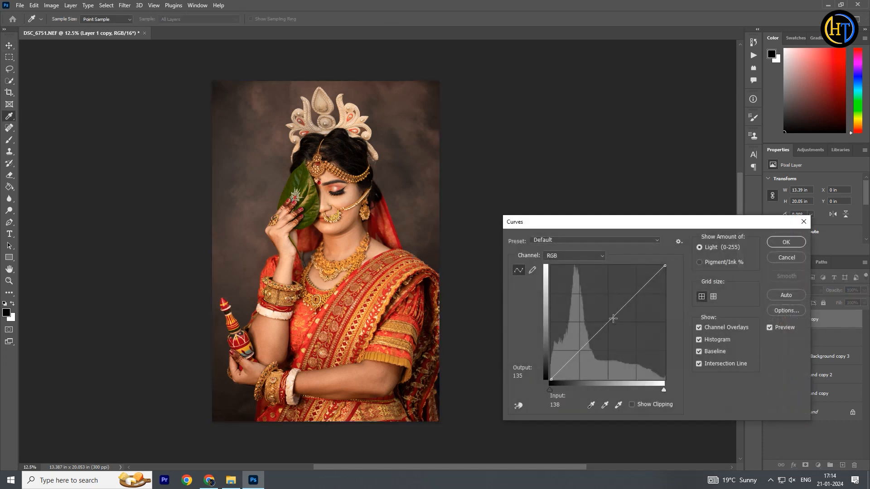
pyautogui.moveTo(611, 319); pyautogui.dragTo(611, 312)
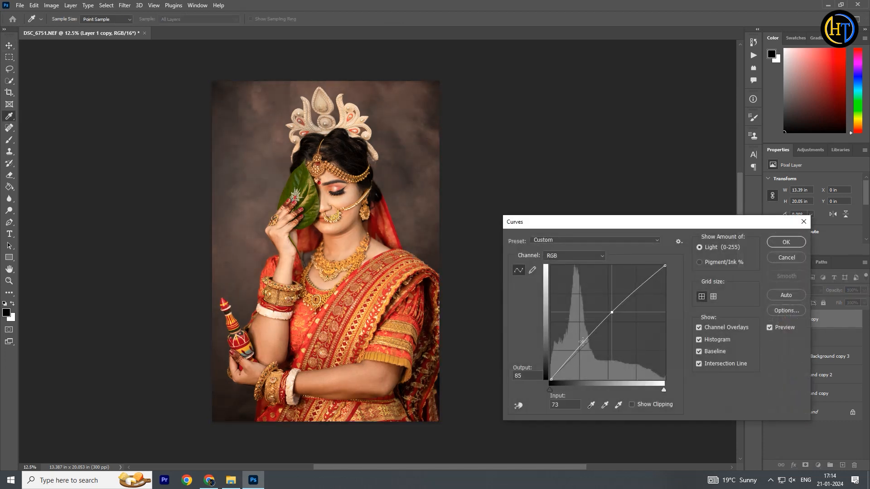
pyautogui.moveTo(583, 341); pyautogui.dragTo(578, 344)
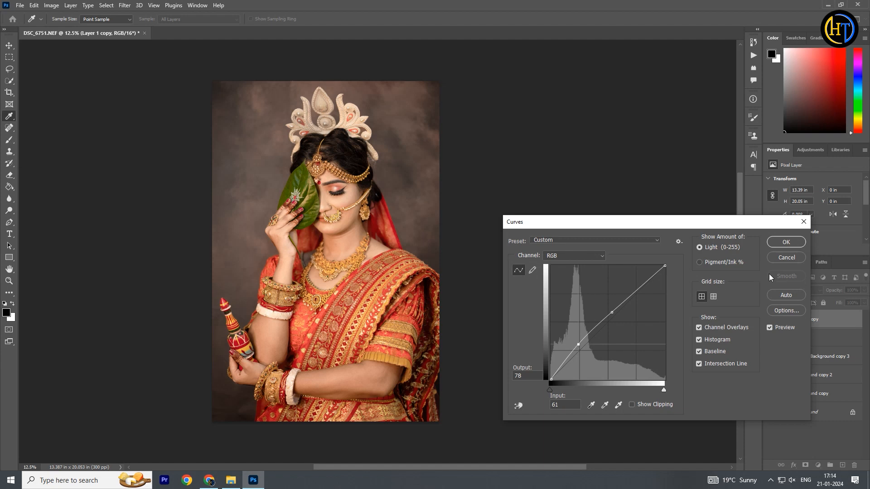
pyautogui.moveTo(611, 313); pyautogui.dragTo(614, 313)
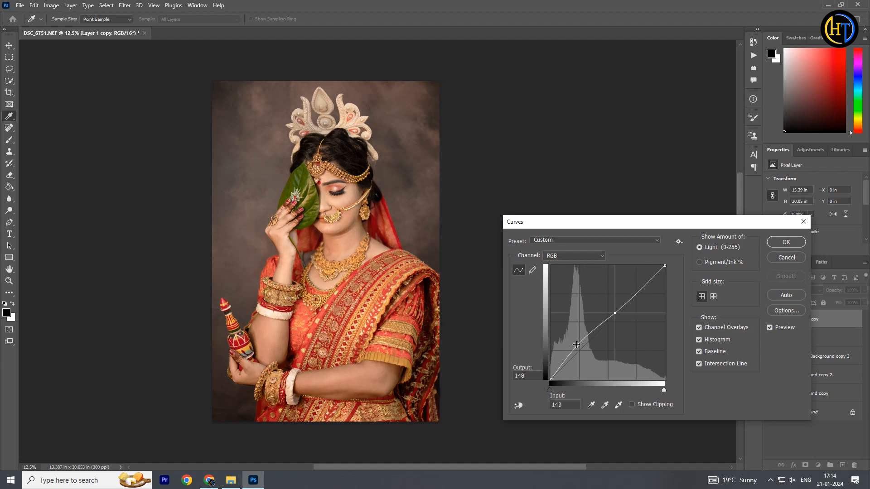
pyautogui.moveTo(577, 345); pyautogui.dragTo(578, 346)
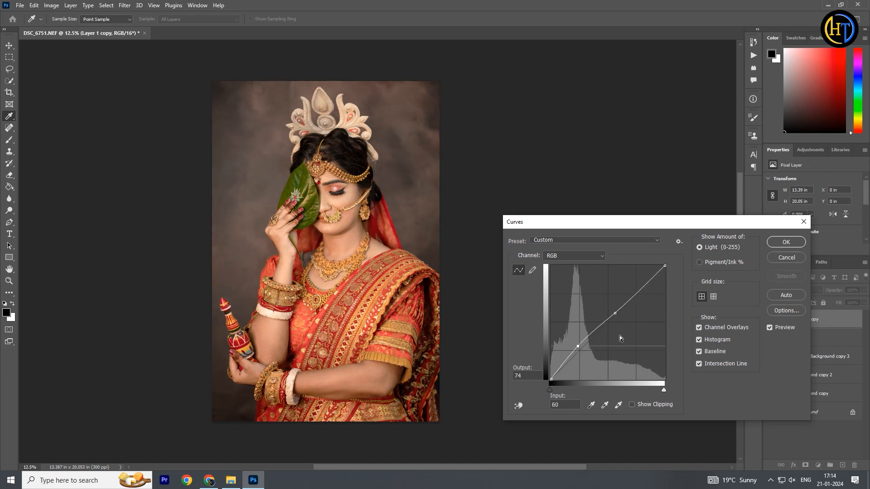
pyautogui.moveTo(615, 314); pyautogui.dragTo(618, 307)
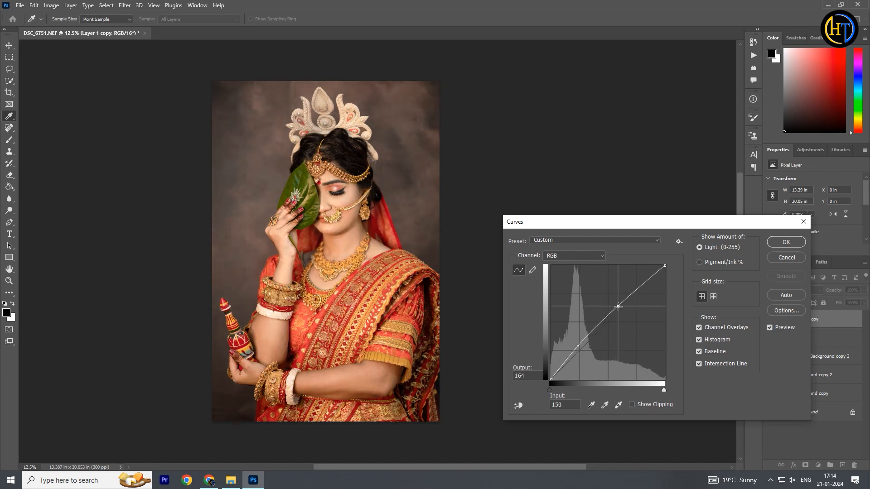
pyautogui.click(786, 241)
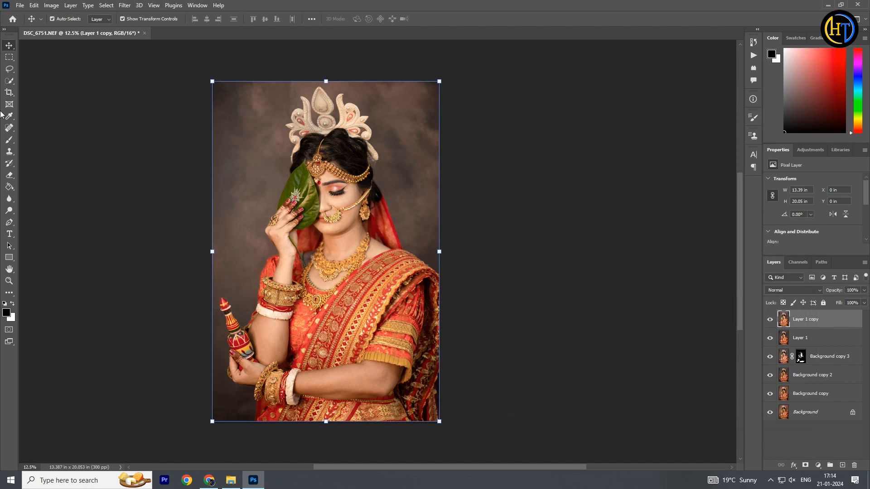
# - Select the subject automatically and add a layer mask to Layer 1 copy from that selection
pyautogui.click(9, 80)
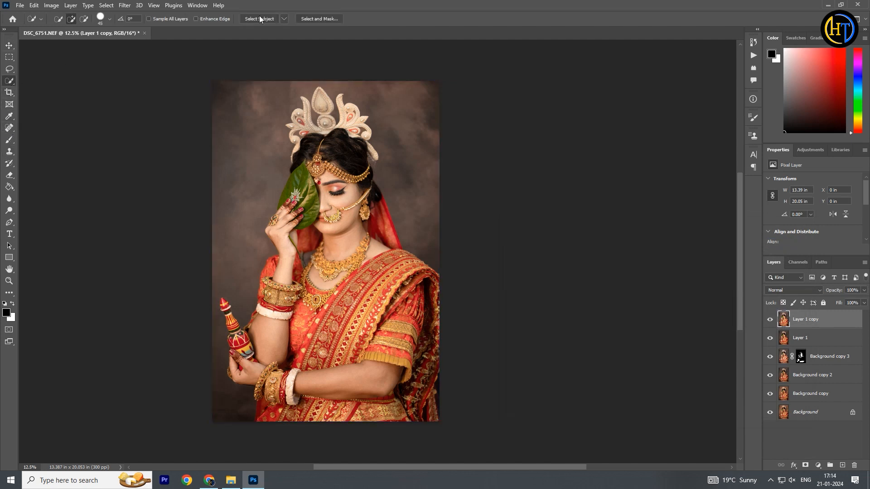
pyautogui.click(269, 19)
pyautogui.click(805, 466)
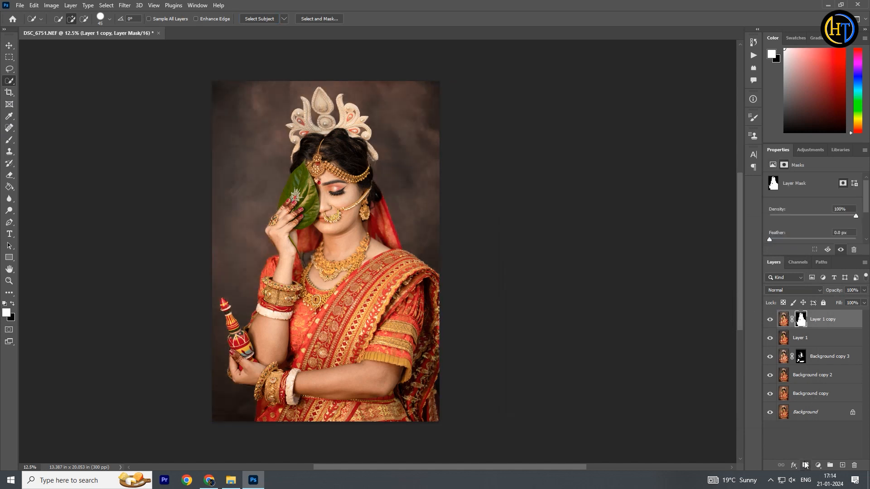
# - Compare the portrait with and without Layer 1 copy and examine the brightened face up close
pyautogui.click(770, 321)
pyautogui.click(770, 321)
pyautogui.click(270, 207)
pyautogui.click(375, 192)
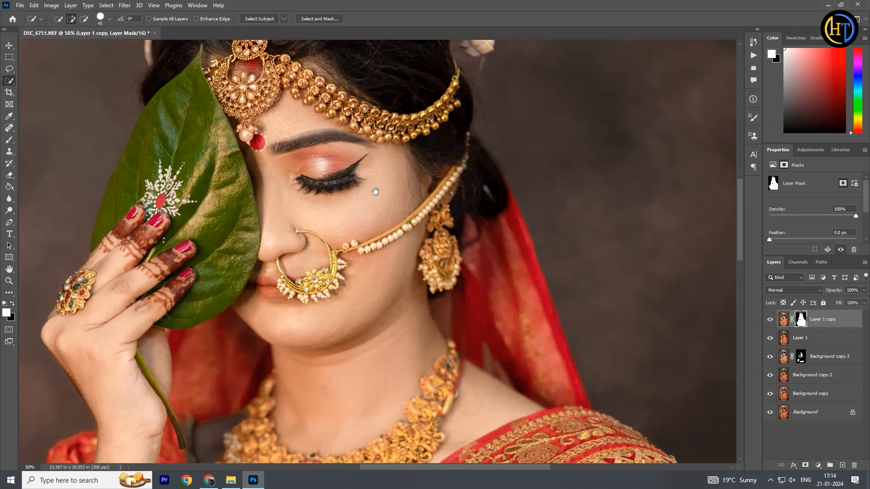
pyautogui.scroll(-5, 375, 192)
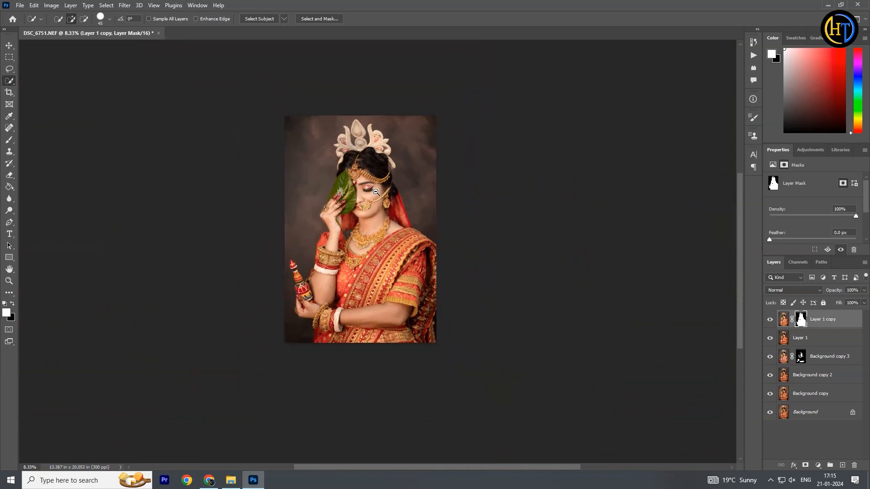
pyautogui.click(416, 236)
pyautogui.moveTo(416, 236); pyautogui.dragTo(423, 264)
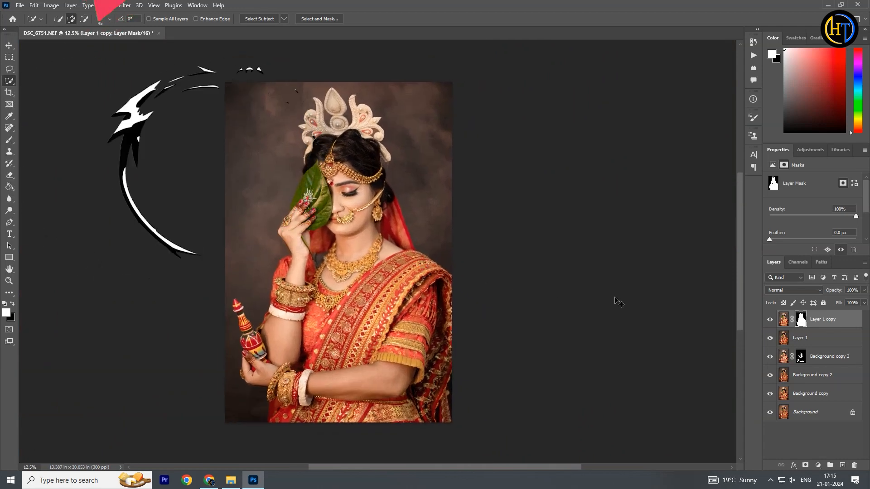
# - Stamp all visible layers into another new top layer and activate the Move tool
pyautogui.hotkey('ctrl', 'shift', 'alt', 'e')
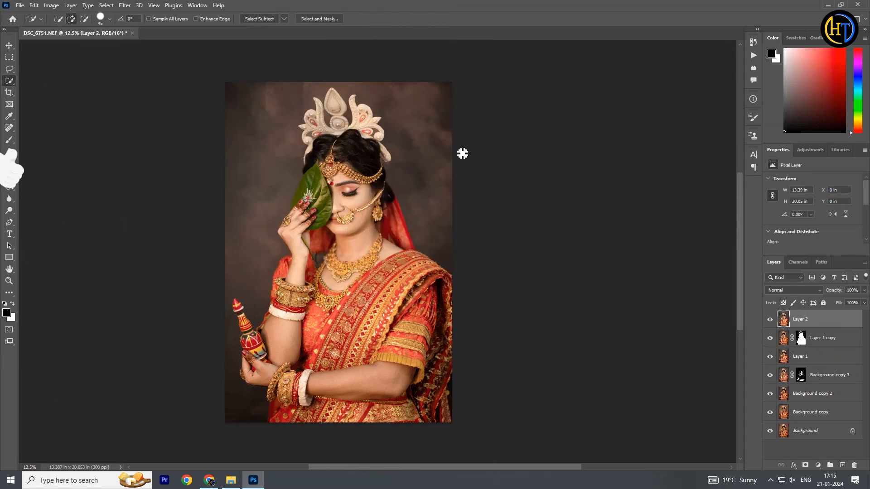
pyautogui.click(9, 47)
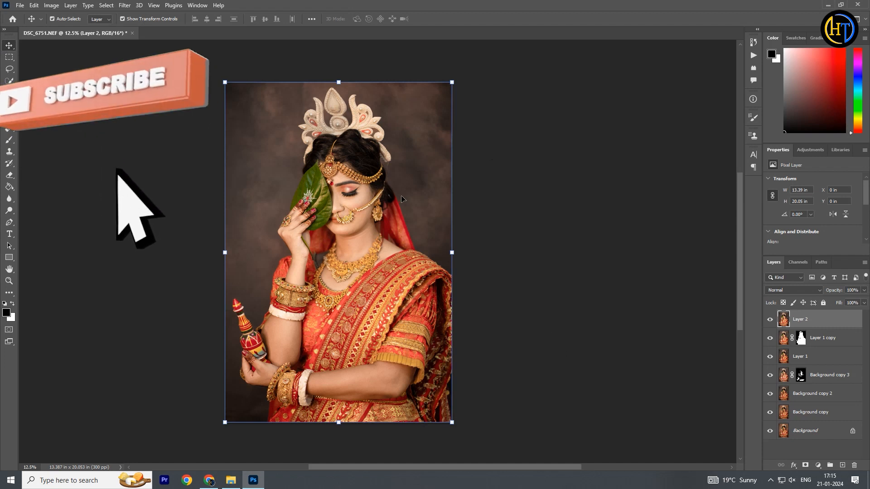
# - Apply a Camera Raw calibration to Layer 2 with Green Primary hue +37 and saturation +10
pyautogui.click(128, 7)
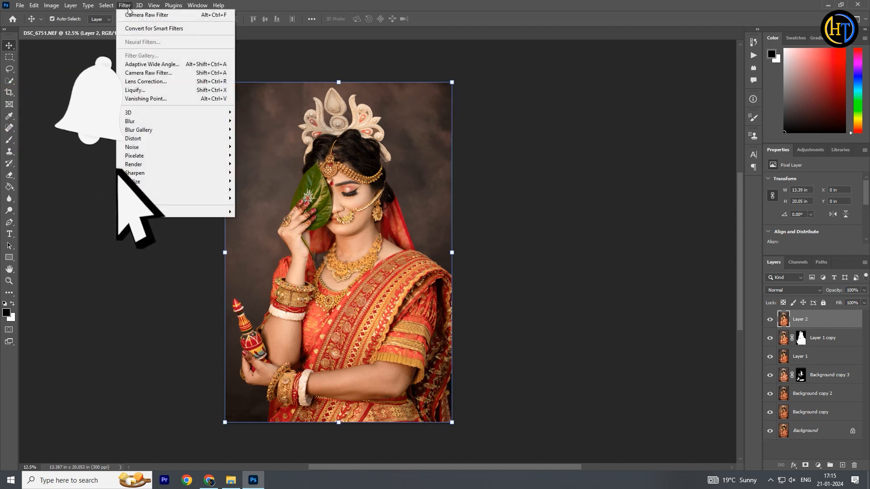
pyautogui.click(165, 73)
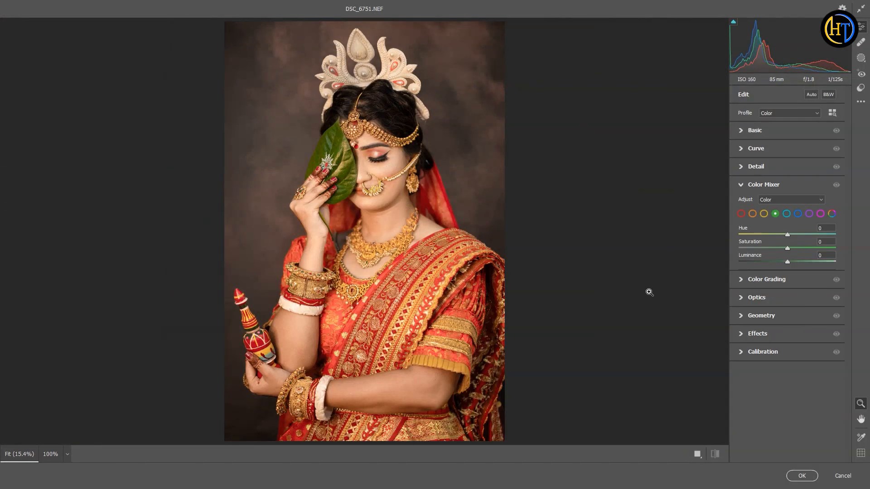
pyautogui.click(779, 353)
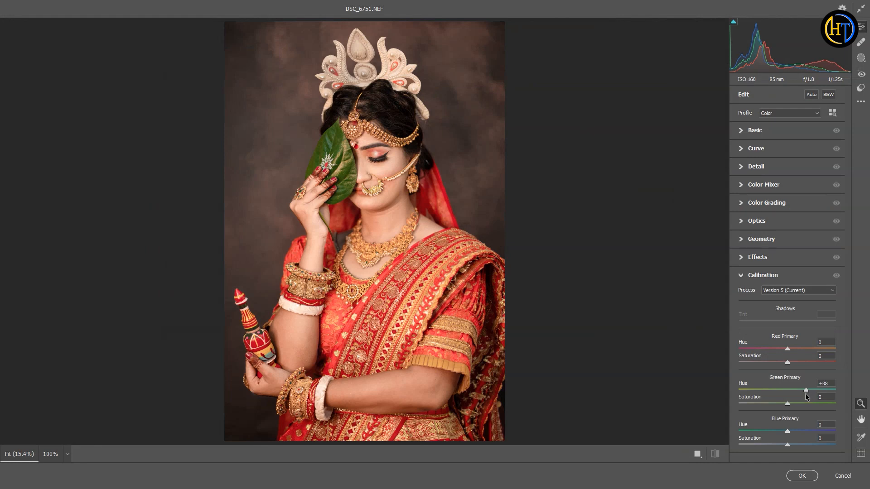
pyautogui.moveTo(805, 393); pyautogui.dragTo(800, 398)
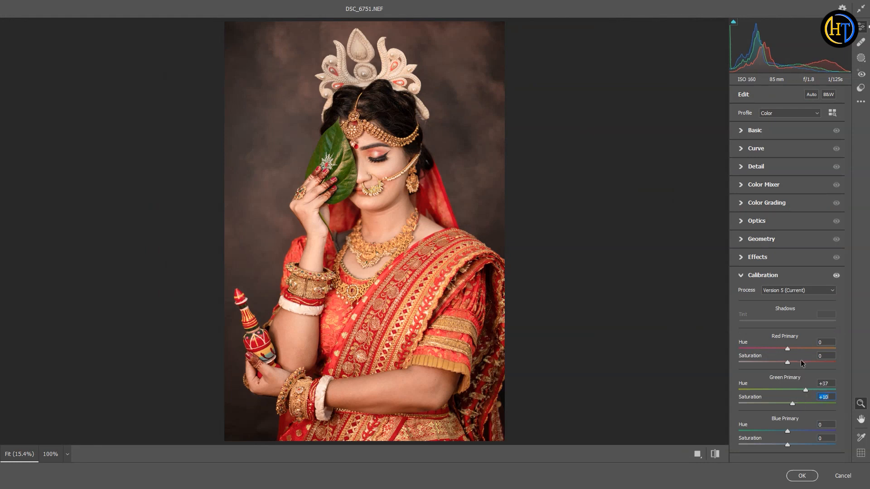
pyautogui.click(802, 476)
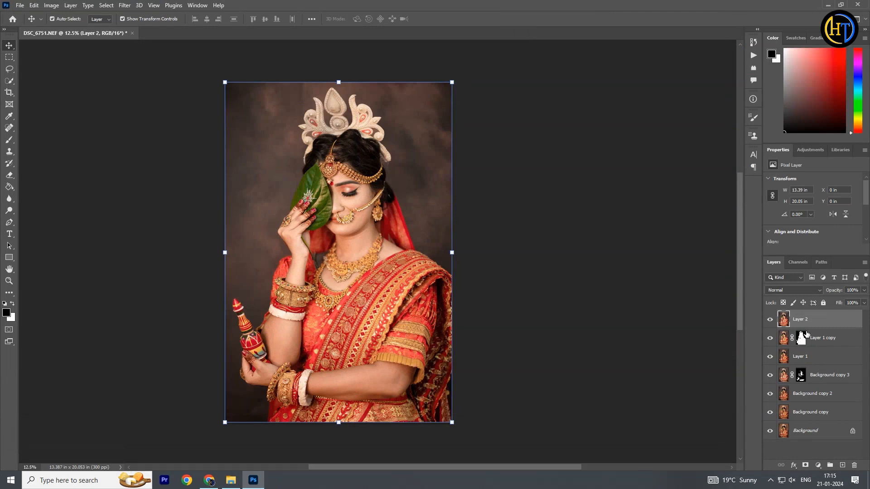
# - Duplicate Layer 2 and start SkinFiner on the copy, setting the skin mask feather to 56 and tolerance to 37
pyautogui.moveTo(816, 323); pyautogui.dragTo(842, 465)
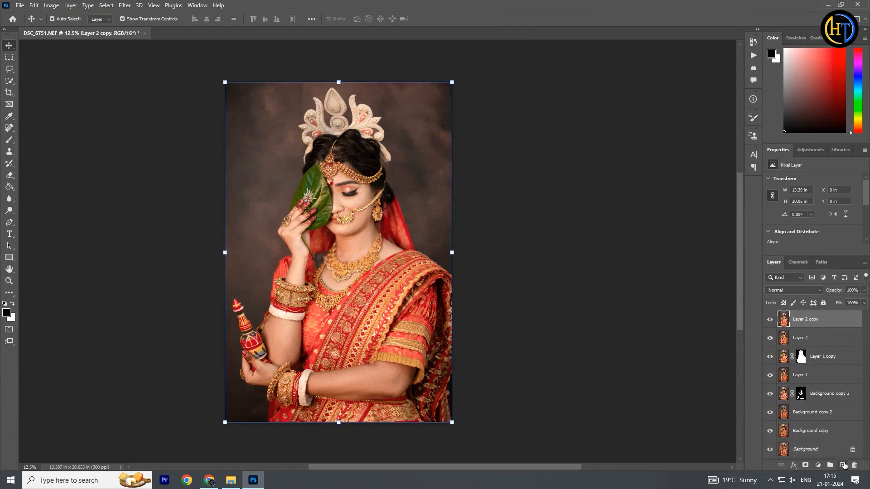
pyautogui.click(125, 5)
pyautogui.moveTo(205, 211)
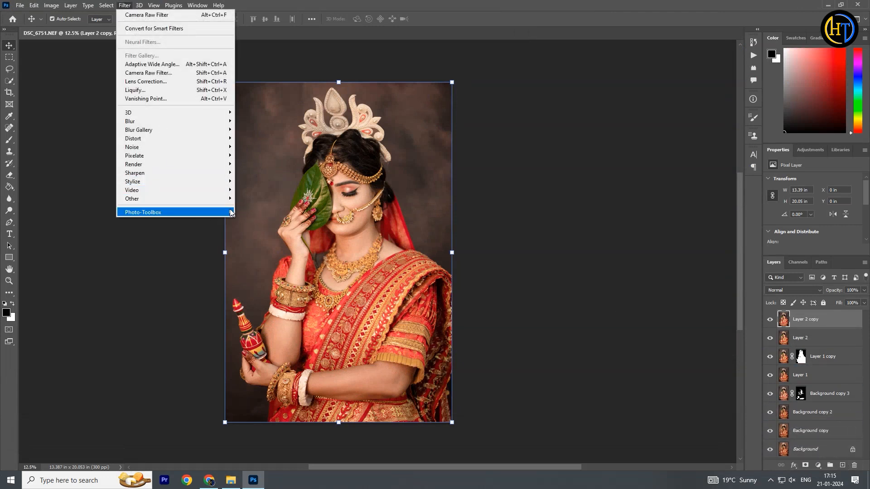
pyautogui.click(254, 212)
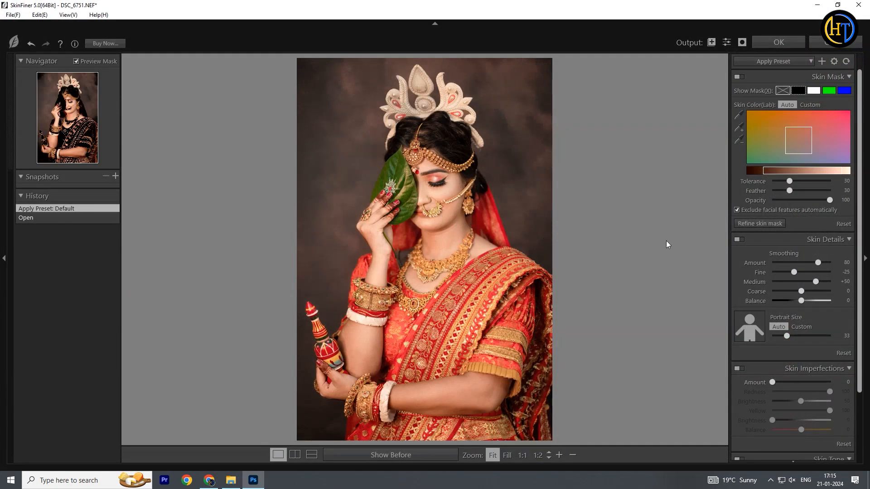
pyautogui.click(803, 192)
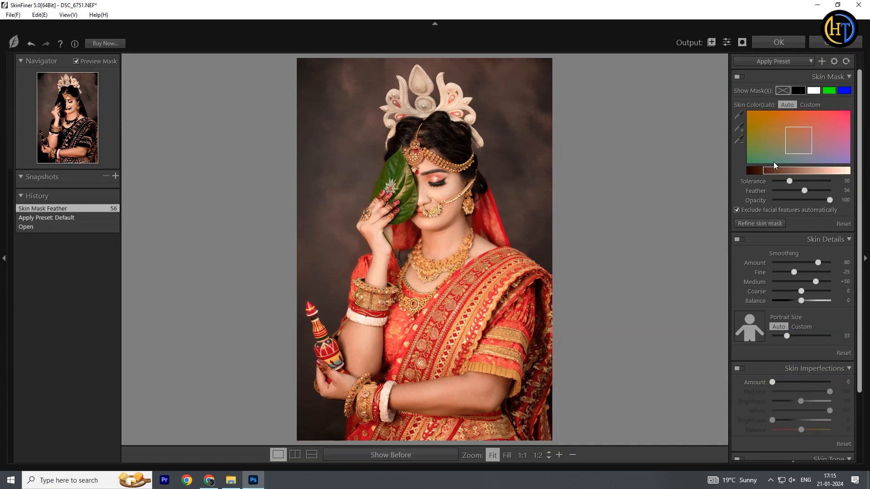
pyautogui.moveTo(792, 181); pyautogui.dragTo(794, 181)
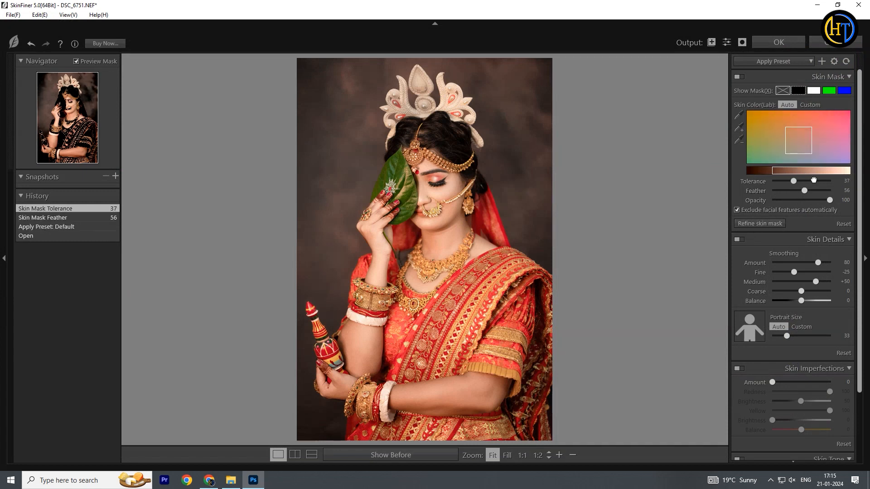
# - Set the skin imperfections amount to 47 and skin tone saturation to +13, apply SkinFiner, and compare the result
pyautogui.moveTo(782, 383); pyautogui.dragTo(807, 398)
pyautogui.scroll(-3, 814, 371)
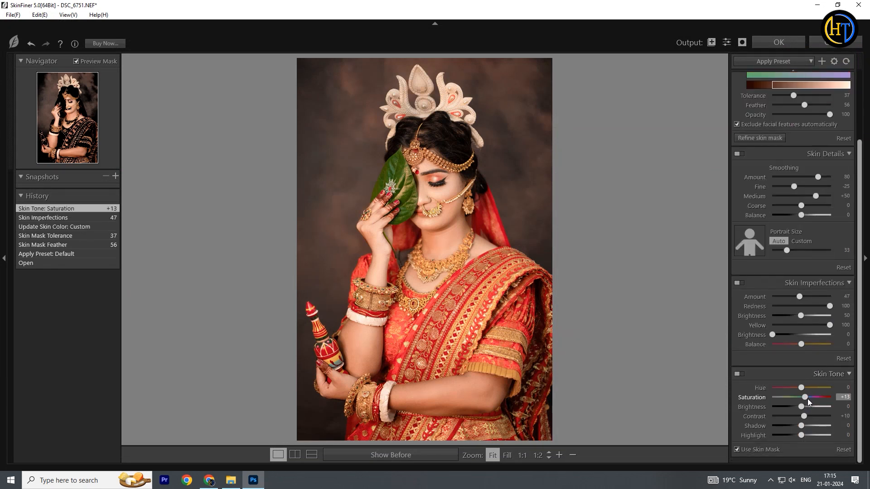
pyautogui.click(788, 44)
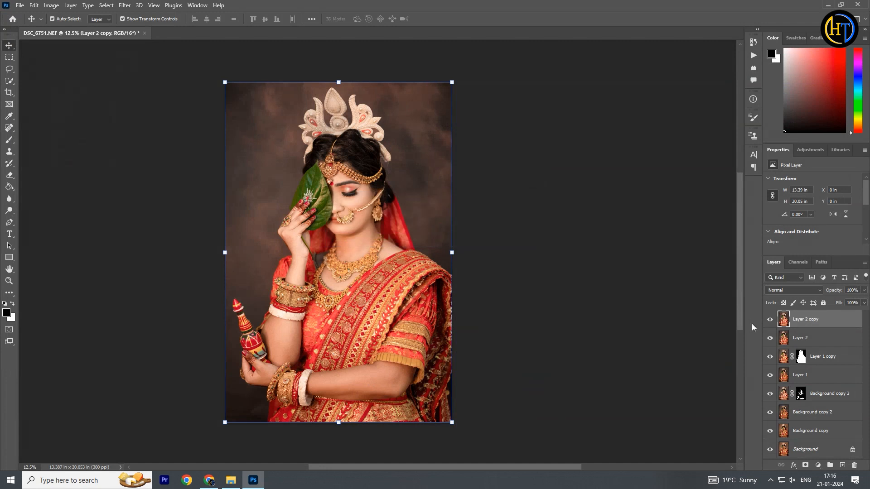
pyautogui.click(771, 321)
pyautogui.click(771, 322)
# - Duplicate Layer 2 copy and brighten the duplicate with an RGB Curves adjustment, lifting the shadows and mapping input 131 to 153
pyautogui.hotkey('ctrl', 'j')
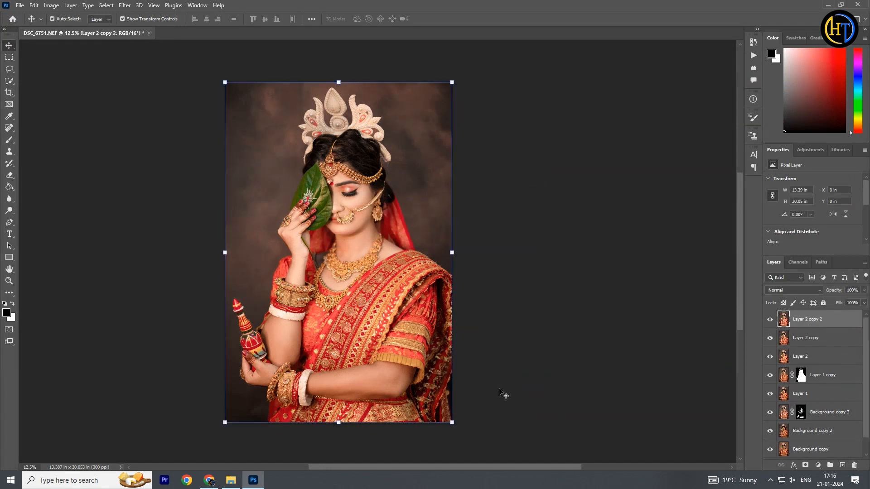
pyautogui.hotkey('ctrl', 'm')
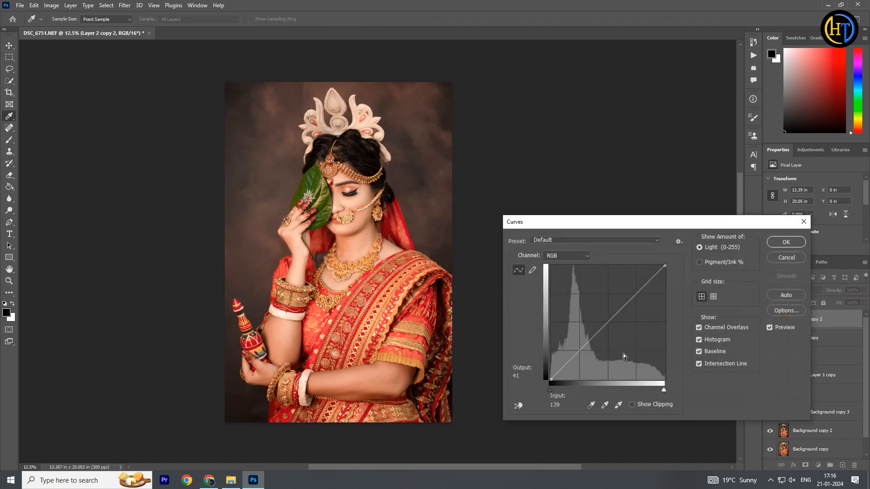
pyautogui.moveTo(606, 320); pyautogui.dragTo(606, 317)
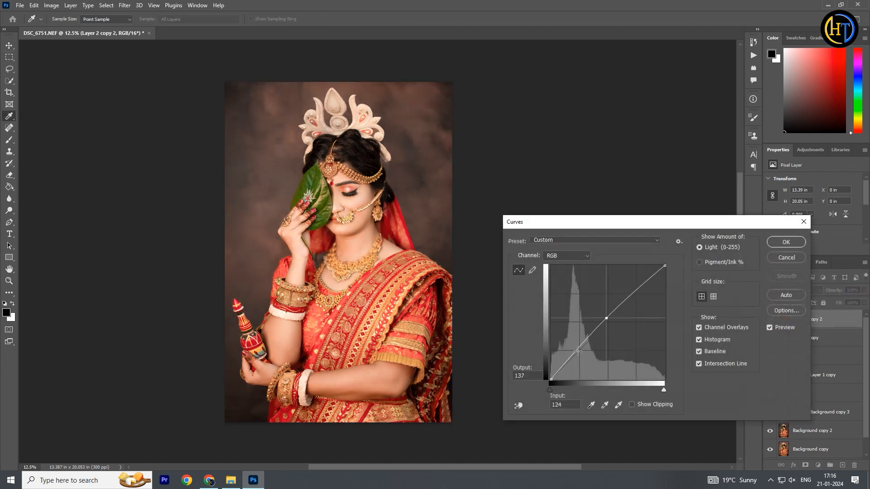
pyautogui.moveTo(578, 351); pyautogui.dragTo(575, 348)
pyautogui.moveTo(606, 318); pyautogui.dragTo(606, 312)
pyautogui.click(787, 243)
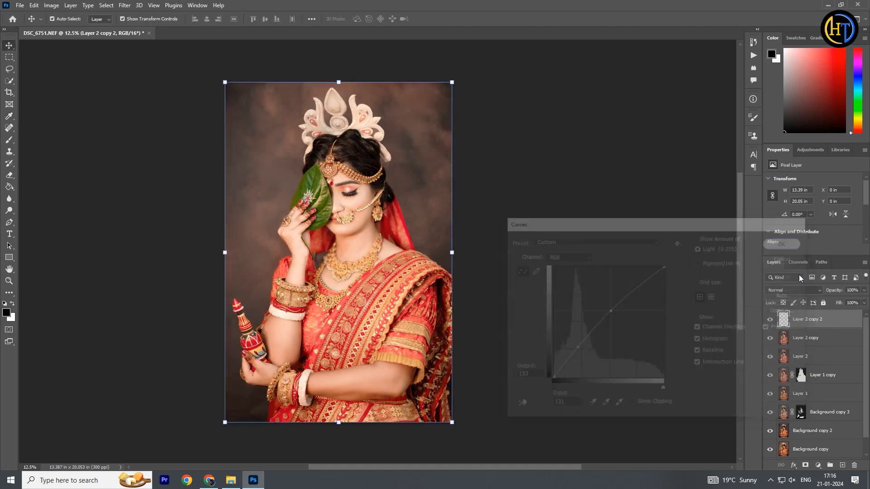
# - Hide Layer 2 copy 2 with an inverted black layer mask and prepare a white brush at 41% flow over the arms
pyautogui.click(805, 465)
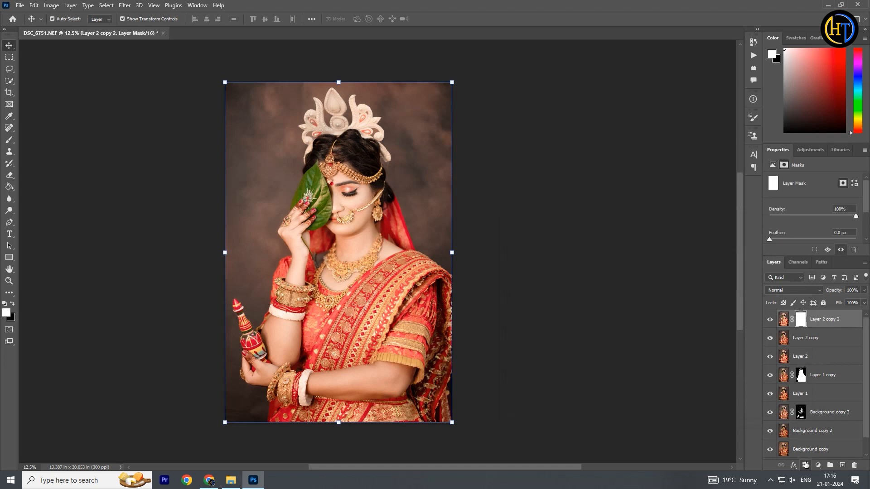
pyautogui.hotkey('ctrl', 'i')
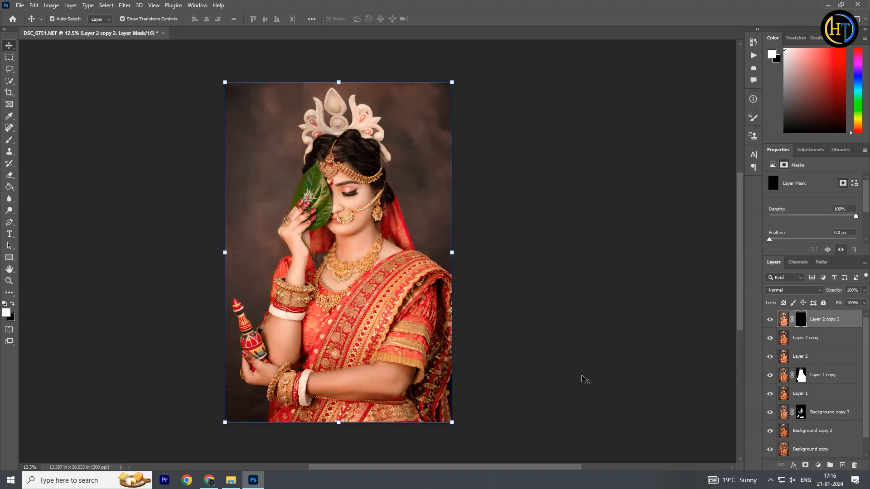
pyautogui.click(9, 141)
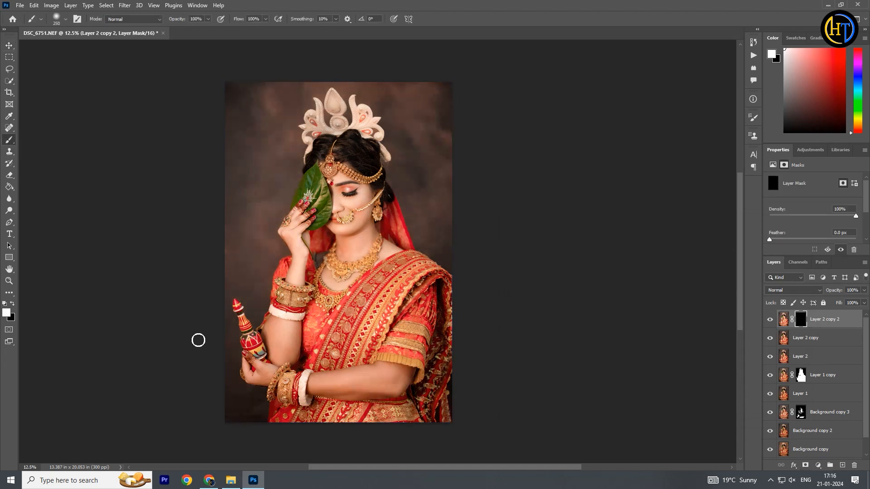
pyautogui.keyDown('ctrl'); pyautogui.click(398, 386); pyautogui.keyUp('ctrl')
pyautogui.keyDown('ctrl'); pyautogui.click(397, 388); pyautogui.keyUp('ctrl')
pyautogui.moveTo(306, 389); pyautogui.dragTo(353, 383)
pyautogui.keyDown('ctrl'); pyautogui.click(354, 382); pyautogui.keyUp('ctrl')
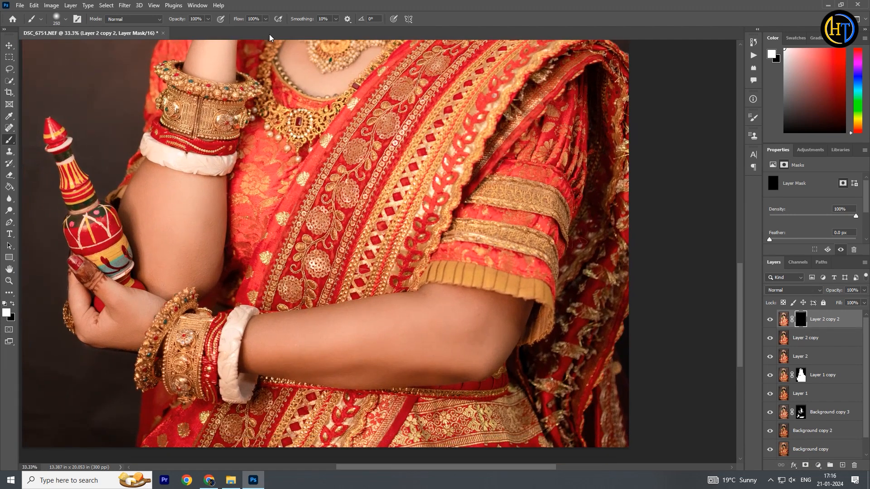
pyautogui.click(265, 19)
pyautogui.moveTo(263, 28); pyautogui.dragTo(241, 29)
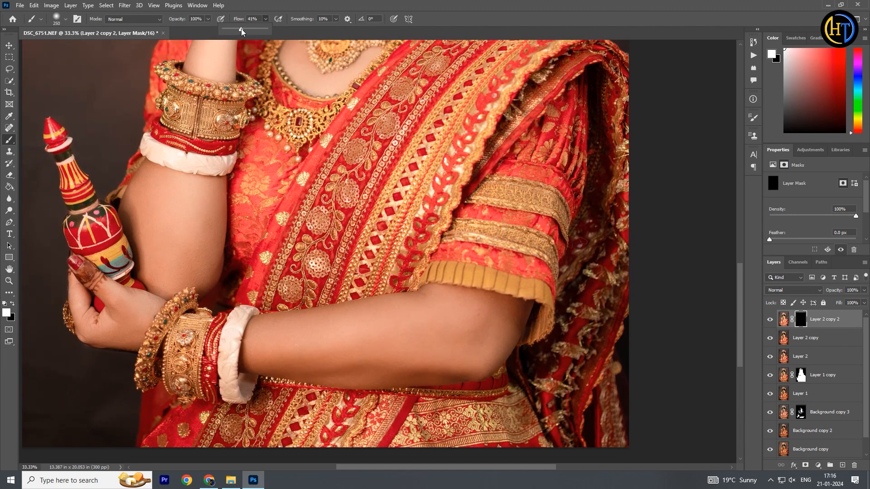
# - Enlarge the brush to 400 and paint the mask white over the lower forearm to reveal the brightening from elbow to bangles
pyautogui.click(305, 347)
pyautogui.press(']')
pyautogui.press(']')
pyautogui.moveTo(287, 339)
pyautogui.mouseDown()
pyautogui.moveTo(427, 325)
pyautogui.moveTo(443, 312)
pyautogui.moveTo(447, 337)
pyautogui.moveTo(431, 322)
pyautogui.moveTo(460, 301)
pyautogui.mouseUp()
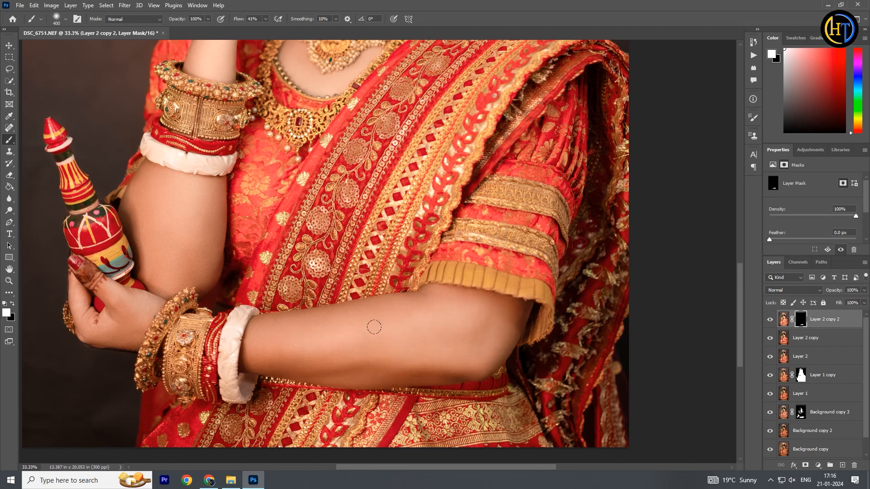
pyautogui.moveTo(254, 335); pyautogui.dragTo(256, 351)
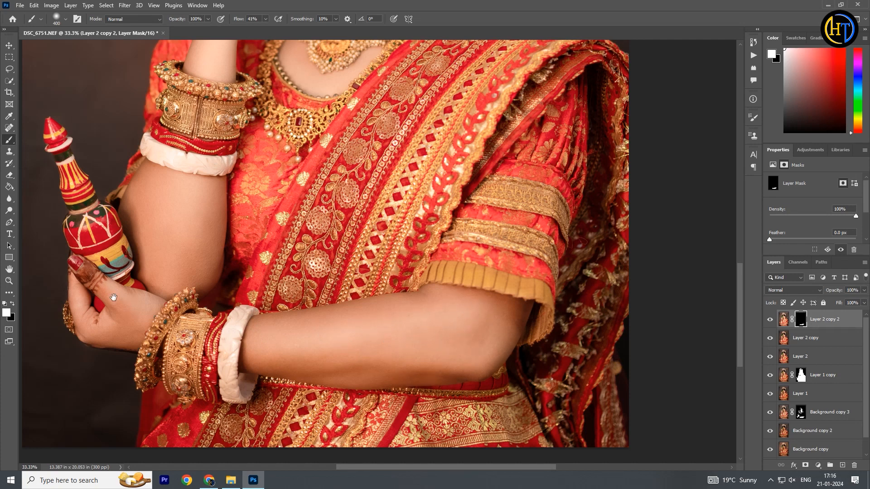
# - Paint white on the mask over the skin of the raised arm beside the painted pot
pyautogui.moveTo(114, 298); pyautogui.dragTo(164, 320)
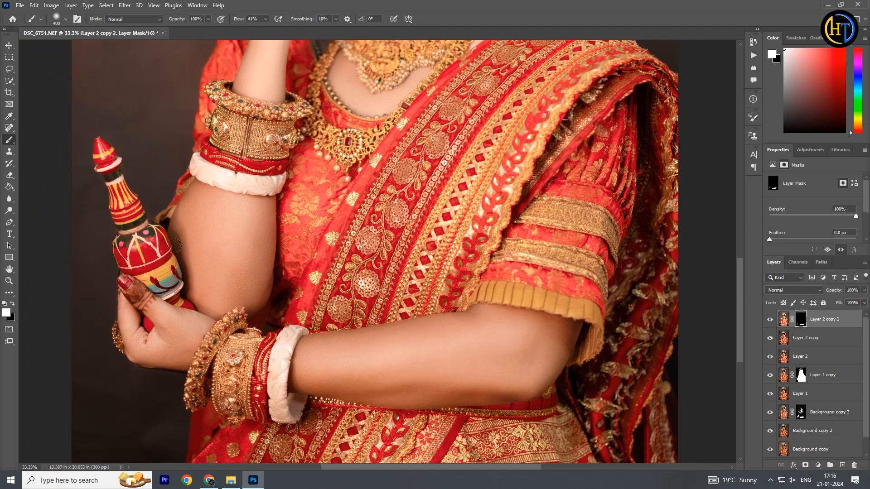
pyautogui.moveTo(186, 206)
pyautogui.mouseDown()
pyautogui.moveTo(194, 254)
pyautogui.moveTo(227, 226)
pyautogui.moveTo(224, 263)
pyautogui.moveTo(254, 214)
pyautogui.moveTo(253, 282)
pyautogui.mouseUp()
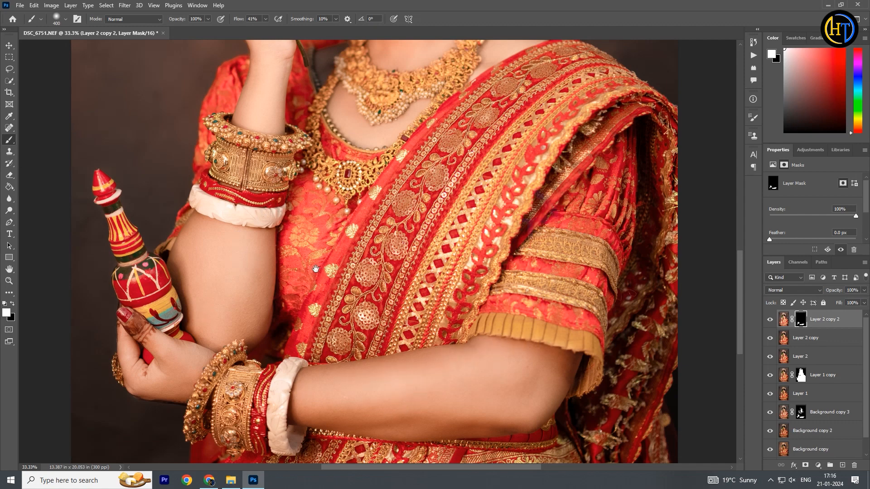
pyautogui.moveTo(315, 269); pyautogui.dragTo(207, 394)
pyautogui.moveTo(246, 230); pyautogui.dragTo(255, 350)
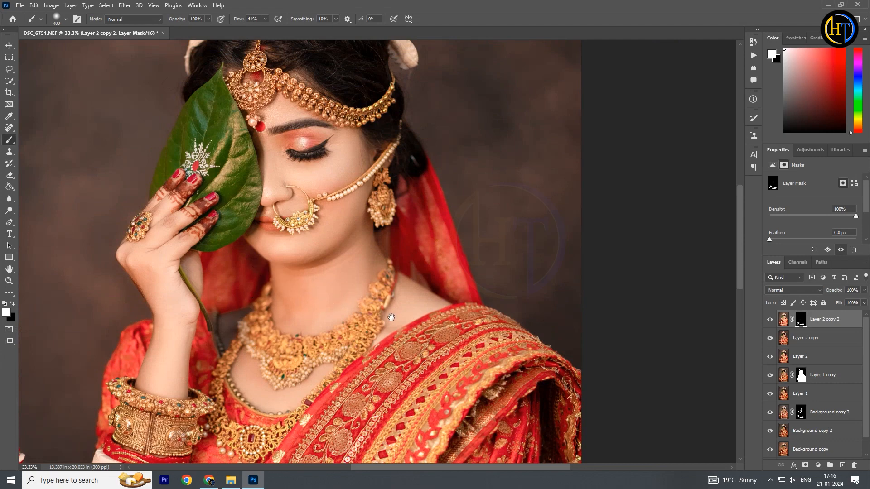
pyautogui.keyDown('alt'); pyautogui.click(357, 305); pyautogui.keyUp('alt')
pyautogui.keyDown('alt'); pyautogui.click(357, 305); pyautogui.keyUp('alt')
pyautogui.keyDown('alt'); pyautogui.click(357, 305); pyautogui.keyUp('alt')
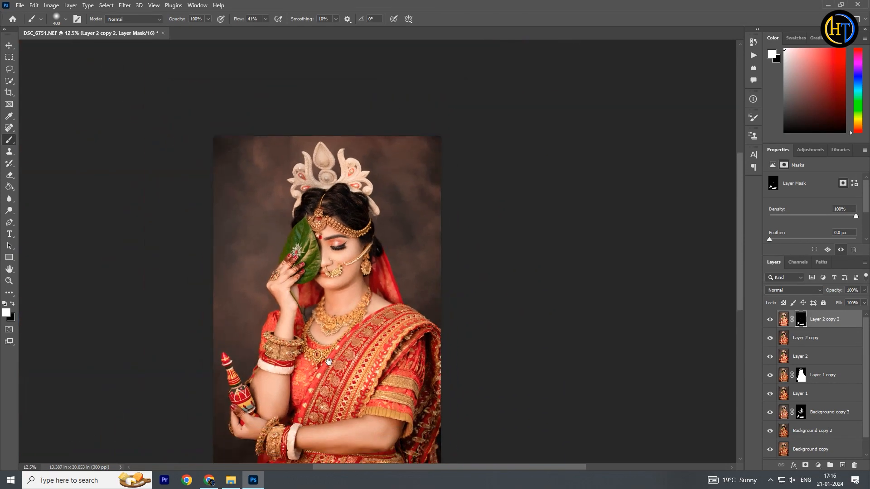
# - Paint the mask white over the bride's crown, reducing the brush to 250 and finally 150 for the narrower parts
pyautogui.click(325, 158)
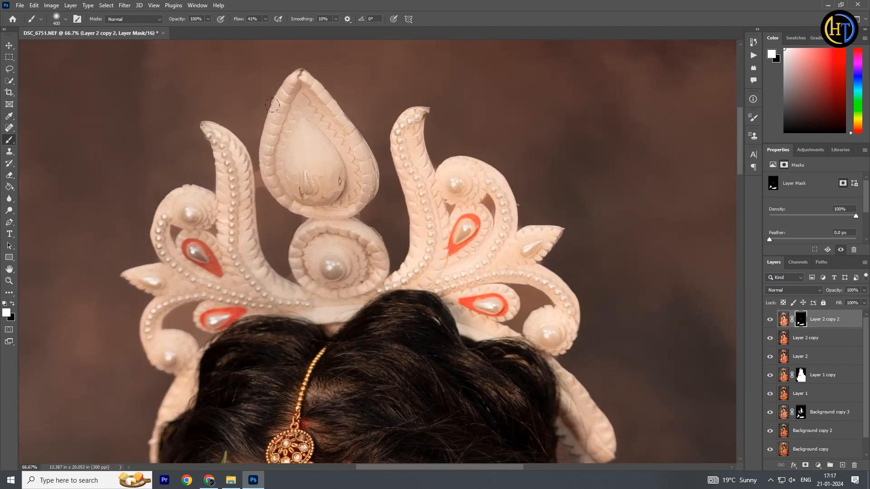
pyautogui.press('[')
pyautogui.press('[')
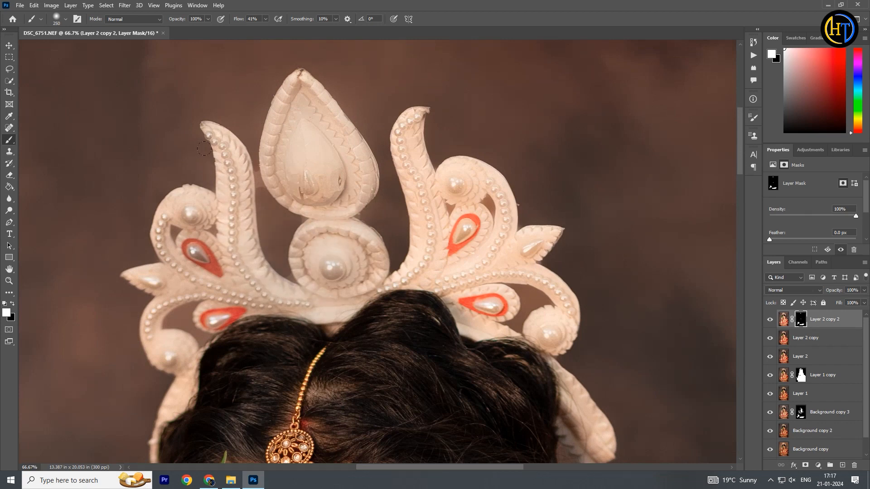
pyautogui.press('[')
pyautogui.press('[')
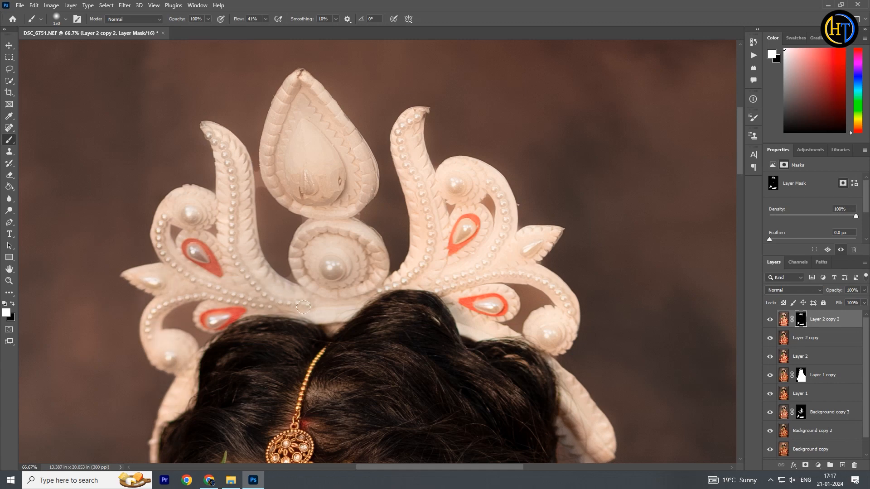
pyautogui.keyDown('ctrl'); pyautogui.keyDown('alt'); pyautogui.click(323, 142); pyautogui.keyUp('alt'); pyautogui.keyUp('ctrl')
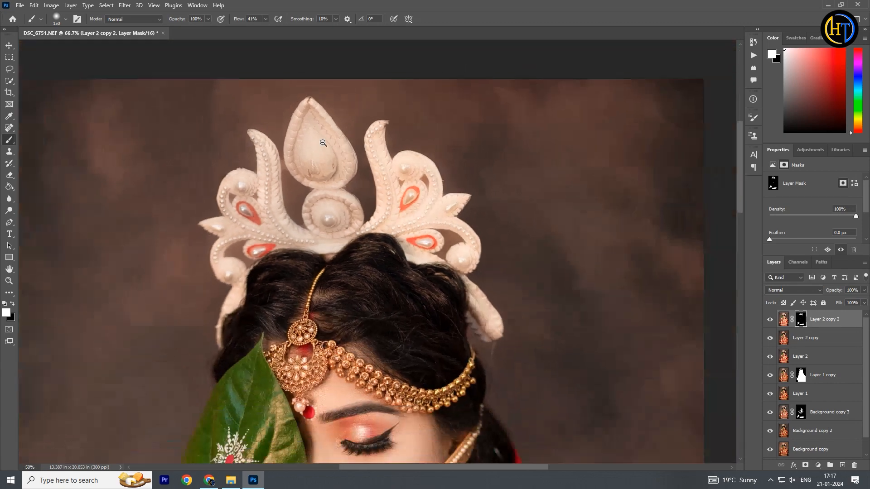
pyautogui.scroll(-5, 323, 142)
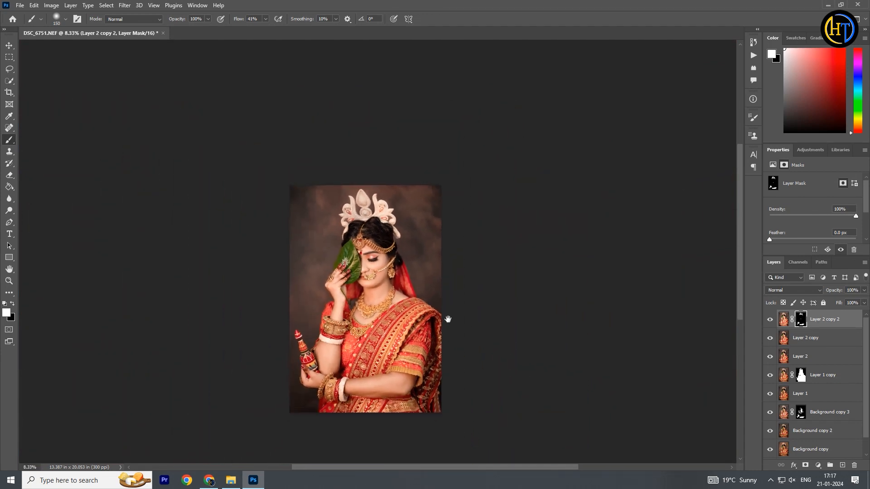
pyautogui.moveTo(447, 319); pyautogui.dragTo(442, 307)
pyautogui.scroll(1, 417, 210)
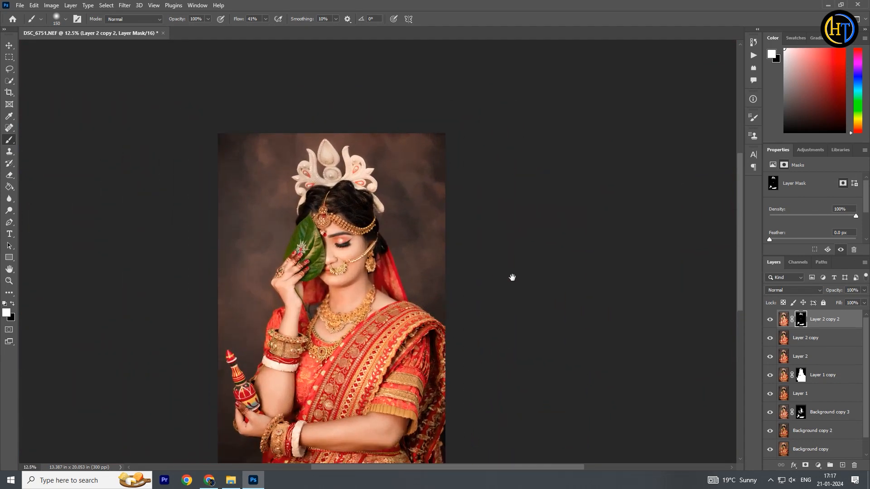
# - Stamp all visible layers into a new layer and apply Camera Raw calibration with Red Primary hue -11 and saturation +30
pyautogui.hotkey('ctrl', 'shift', 'alt', 'e')
pyautogui.press('x')
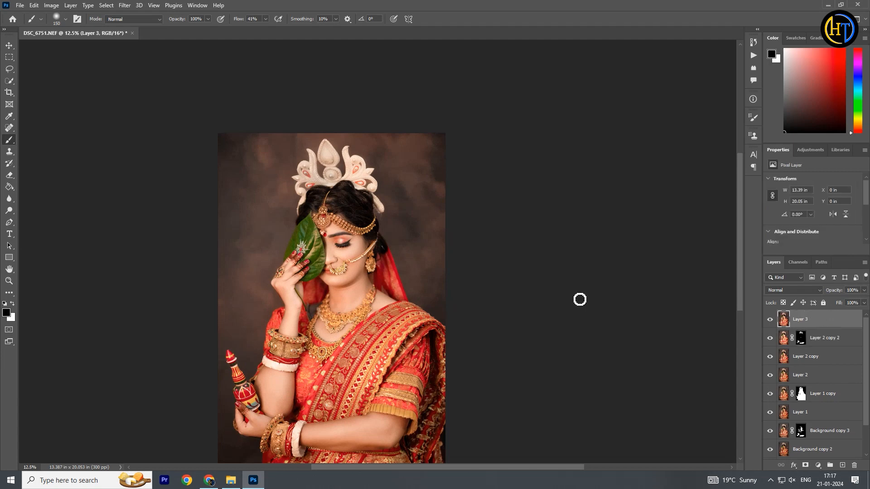
pyautogui.click(123, 5)
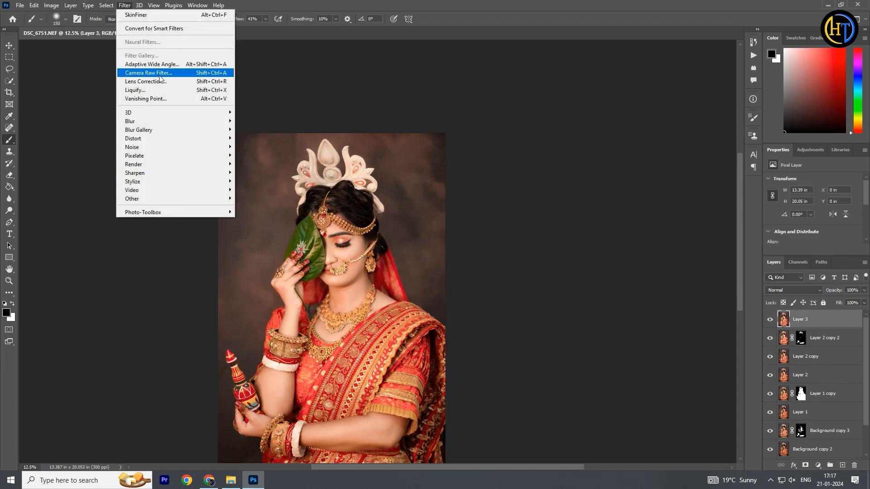
pyautogui.click(191, 73)
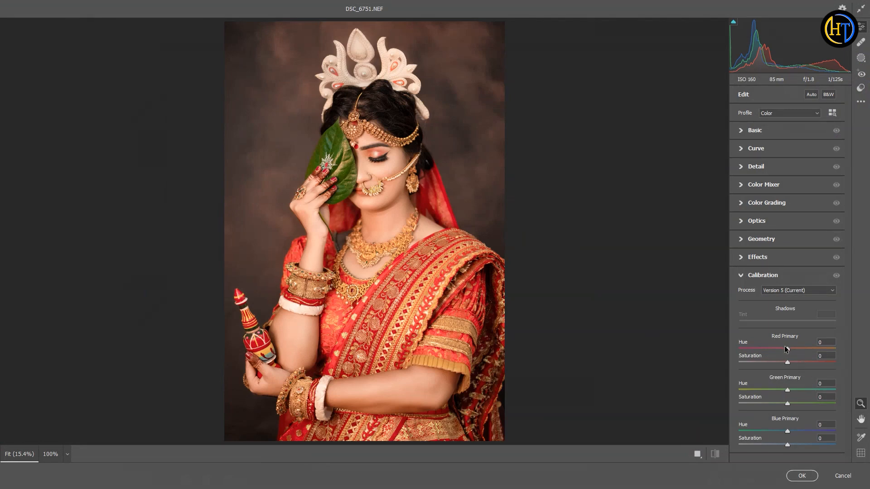
pyautogui.moveTo(776, 346); pyautogui.dragTo(774, 346)
pyautogui.moveTo(774, 344); pyautogui.dragTo(801, 363)
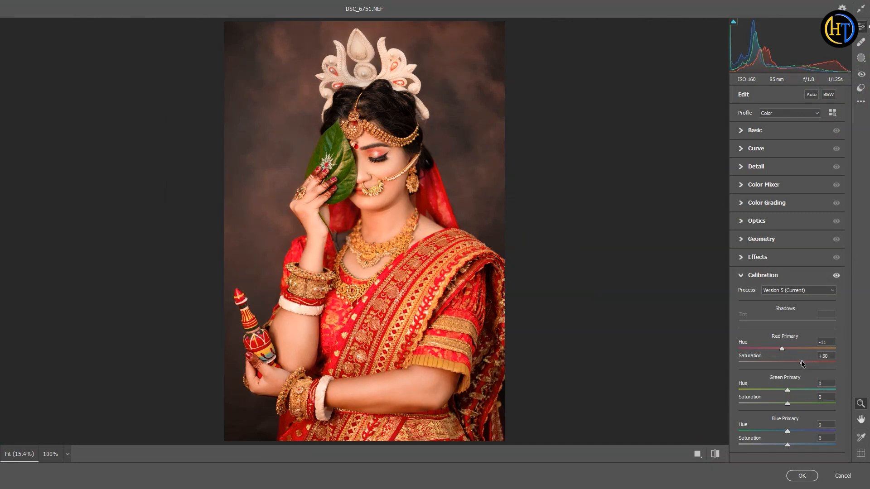
pyautogui.click(802, 475)
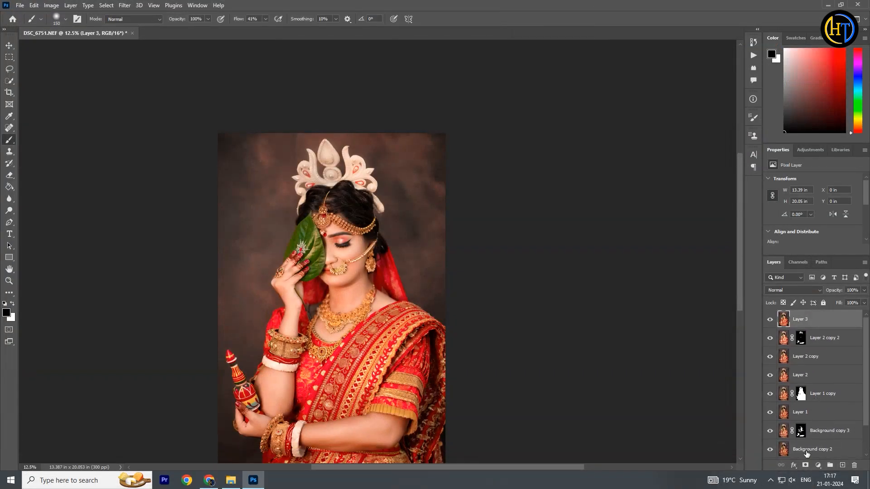
# - Hide Layer 3 with a black mask and paint white over the sari's drape and sleeve with a size 700 brush
pyautogui.keyDown('alt'); pyautogui.click(805, 465); pyautogui.keyUp('alt')
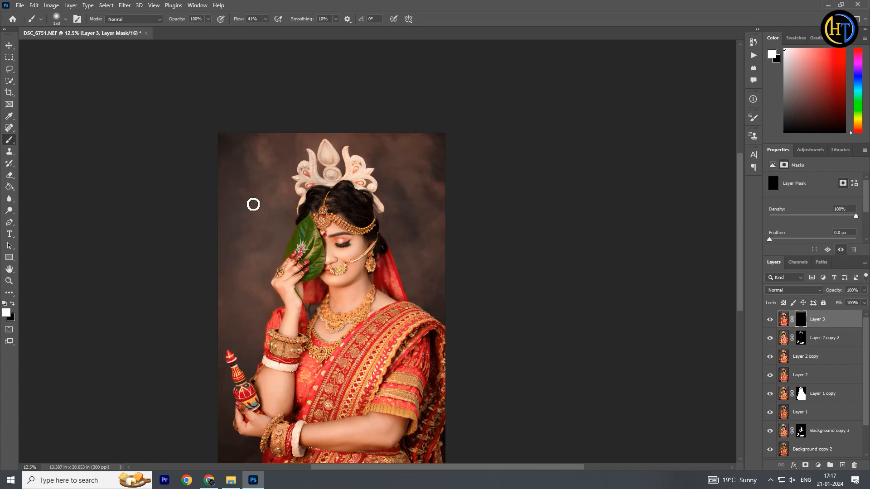
pyautogui.keyDown('ctrl'); pyautogui.click(362, 393); pyautogui.keyUp('ctrl')
pyautogui.keyDown('ctrl'); pyautogui.click(362, 394); pyautogui.keyUp('ctrl')
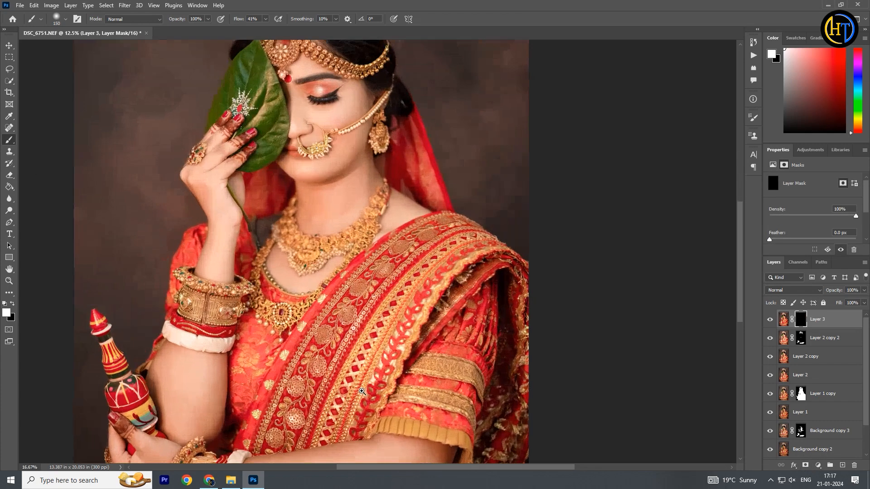
pyautogui.moveTo(331, 391); pyautogui.dragTo(360, 320)
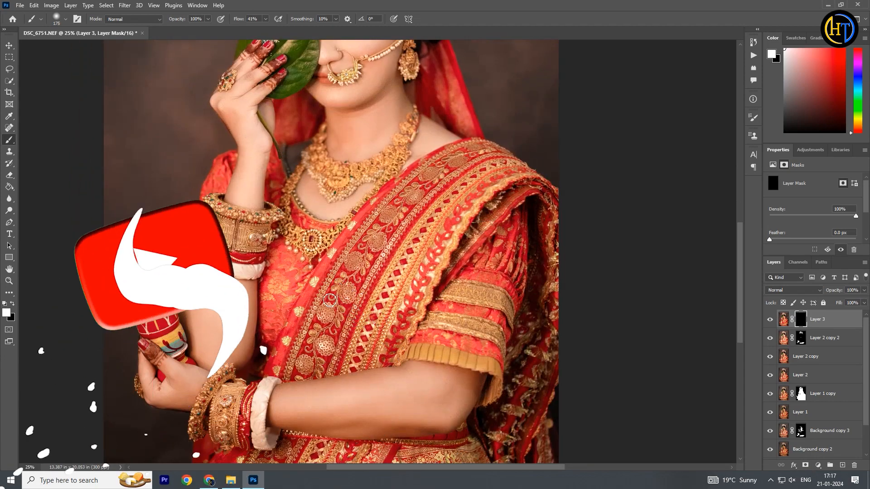
pyautogui.press(']')
pyautogui.press(']')
pyautogui.press(']')
pyautogui.press(']')
pyautogui.press(']')
pyautogui.press(']')
pyautogui.press(']')
pyautogui.press(']')
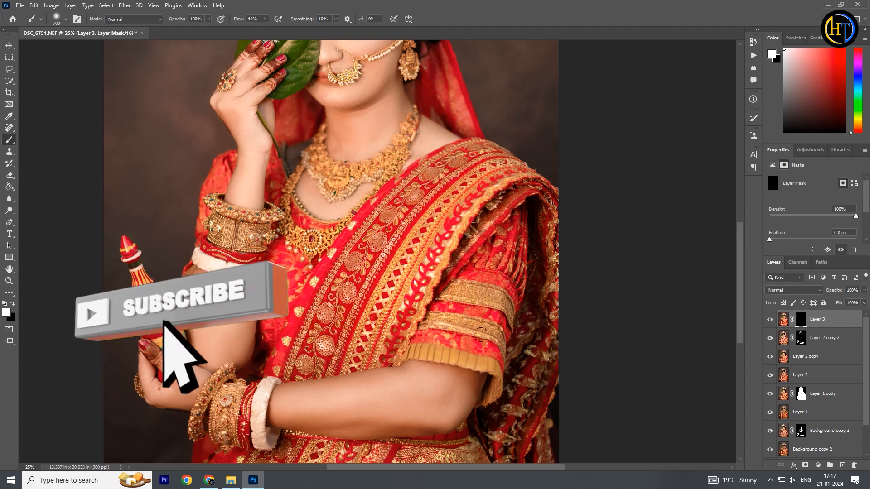
pyautogui.moveTo(452, 236)
pyautogui.mouseDown()
pyautogui.moveTo(495, 279)
pyautogui.moveTo(439, 289)
pyautogui.moveTo(378, 260)
pyautogui.moveTo(398, 257)
pyautogui.mouseUp()
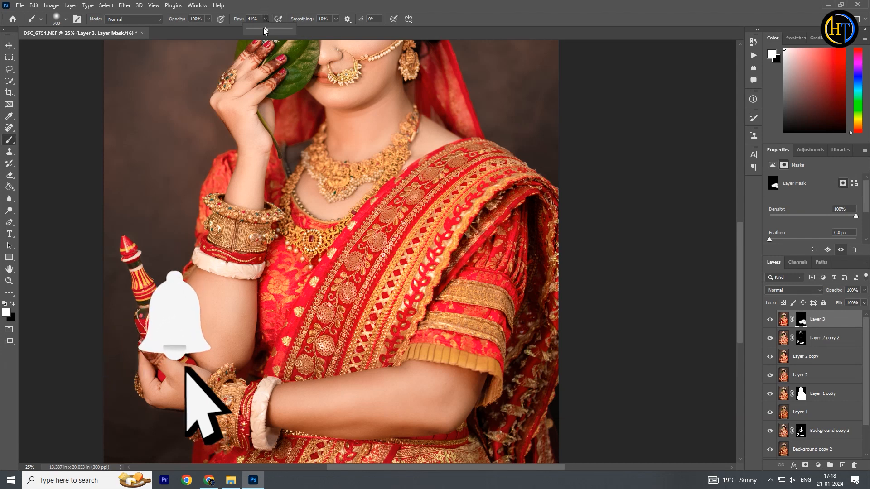
# - Raise the brush flow to 100% and paint the mask white along the lower sari to the image's bottom edge
pyautogui.moveTo(265, 18); pyautogui.dragTo(298, 46)
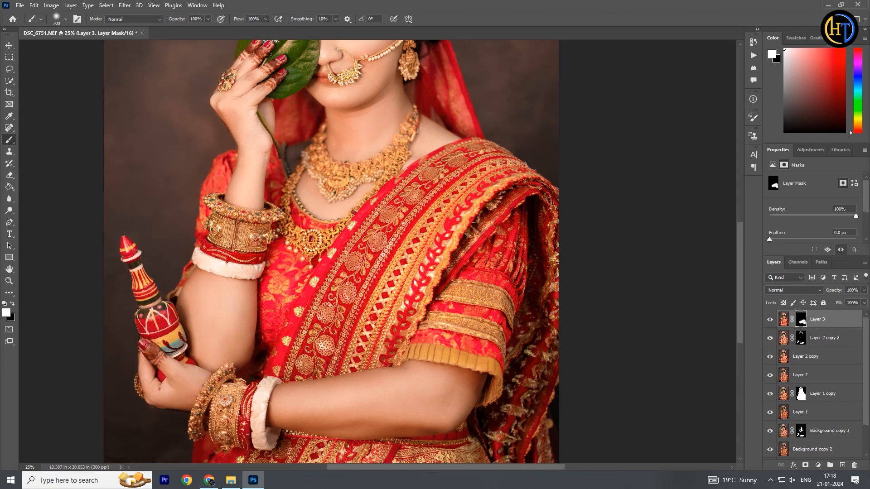
pyautogui.moveTo(472, 407); pyautogui.dragTo(485, 253)
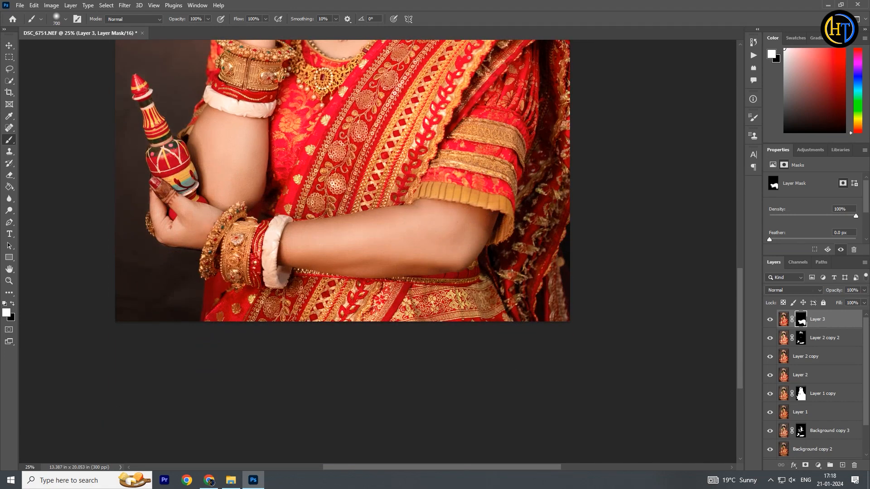
pyautogui.moveTo(368, 312)
pyautogui.mouseDown()
pyautogui.moveTo(523, 220)
pyautogui.moveTo(546, 320)
pyautogui.mouseUp()
pyautogui.moveTo(322, 121); pyautogui.dragTo(359, 294)
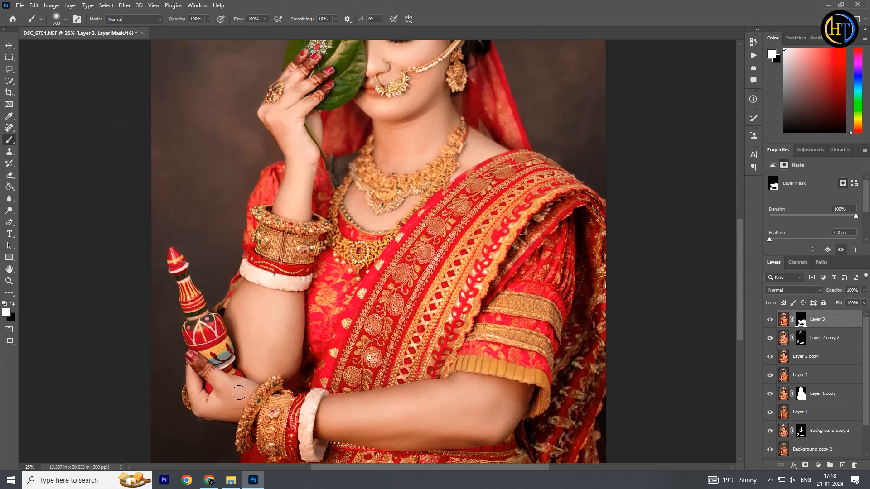
# - Paint the Layer 3 mask white over the bride's upper body, raised arm, bangles and veil
pyautogui.scroll(4, 384, 199)
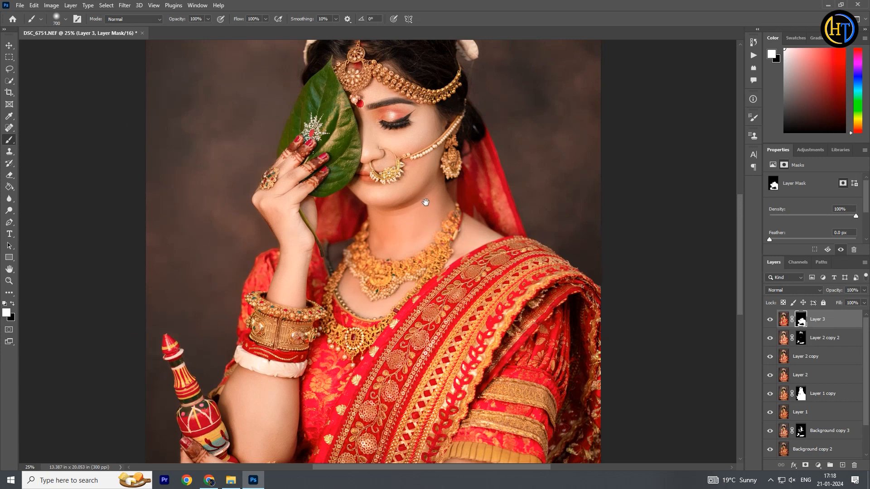
pyautogui.scroll(3, 426, 202)
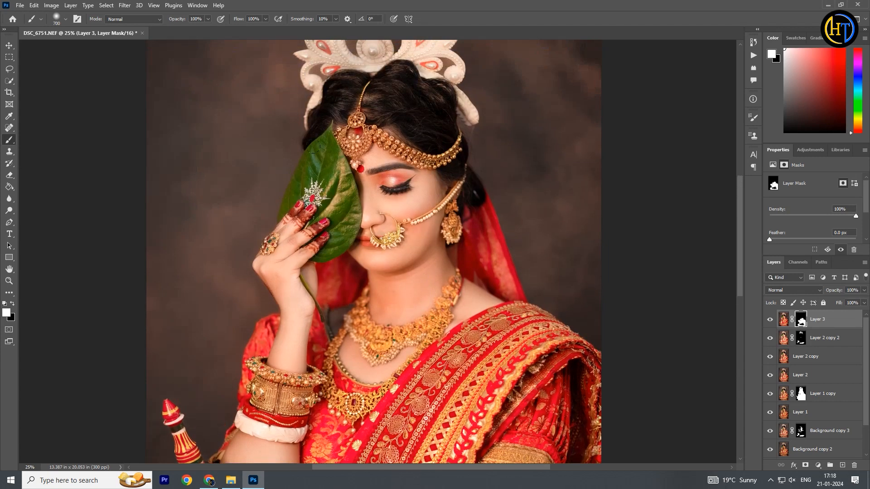
pyautogui.moveTo(288, 275); pyautogui.dragTo(273, 359)
pyautogui.moveTo(292, 403); pyautogui.dragTo(325, 317)
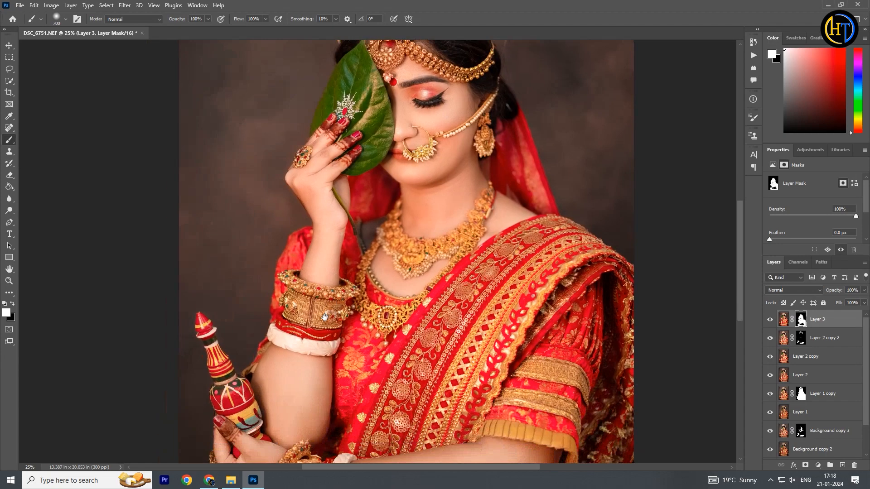
pyautogui.moveTo(462, 197); pyautogui.dragTo(420, 318)
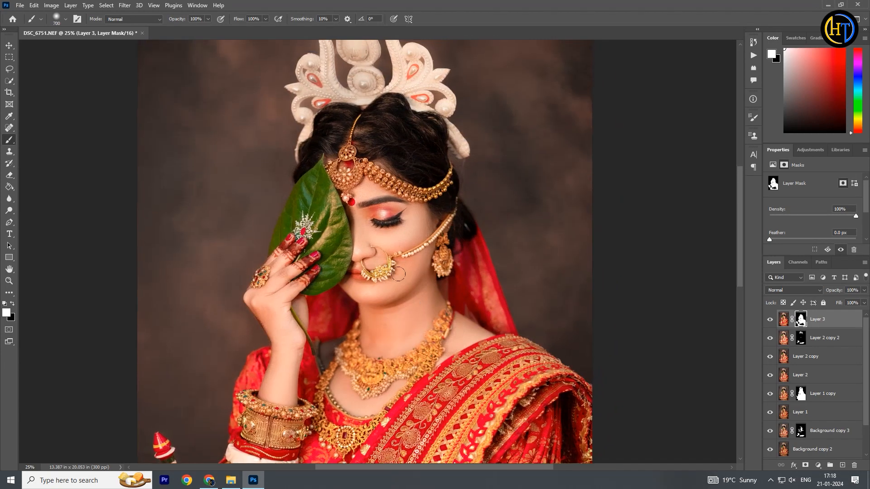
# - Set up a black brush of size 300 at 58% flow for the Layer 3 mask around the bride's face
pyautogui.keyDown('ctrl'); pyautogui.click(425, 280); pyautogui.keyUp('ctrl')
pyautogui.keyDown('ctrl'); pyautogui.click(426, 279); pyautogui.keyUp('ctrl')
pyautogui.keyDown('ctrl'); pyautogui.click(425, 280); pyautogui.keyUp('ctrl')
pyautogui.keyDown('ctrl'); pyautogui.click(413, 263); pyautogui.keyUp('ctrl')
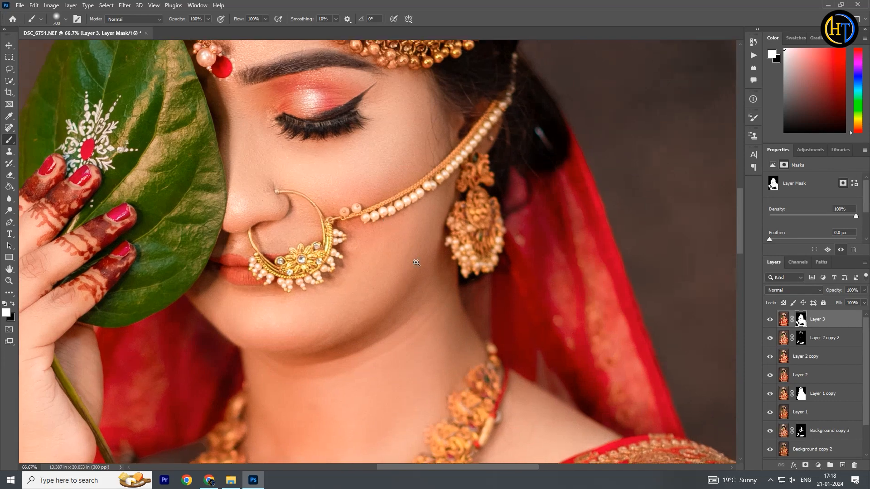
pyautogui.moveTo(409, 268); pyautogui.dragTo(432, 303)
pyautogui.press('x')
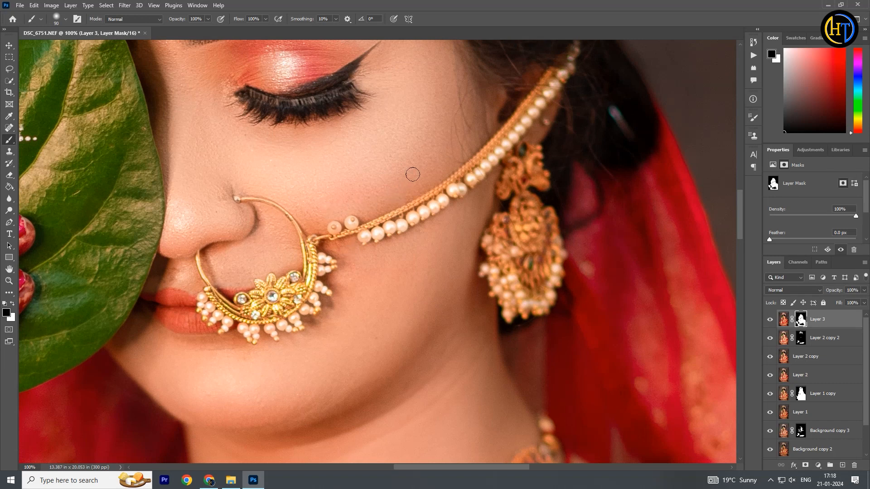
pyautogui.press(']')
pyautogui.press(']')
pyautogui.press(']')
pyautogui.press(']')
pyautogui.click(268, 19)
pyautogui.click(248, 29)
pyautogui.click(232, 20)
pyautogui.press(']')
pyautogui.press(']')
pyautogui.press(']')
pyautogui.press(']')
pyautogui.press(']')
pyautogui.keyDown('alt'); pyautogui.click(381, 195); pyautogui.keyUp('alt')
pyautogui.keyDown('alt'); pyautogui.click(381, 196); pyautogui.keyUp('alt')
pyautogui.keyDown('alt'); pyautogui.click(381, 196); pyautogui.keyUp('alt')
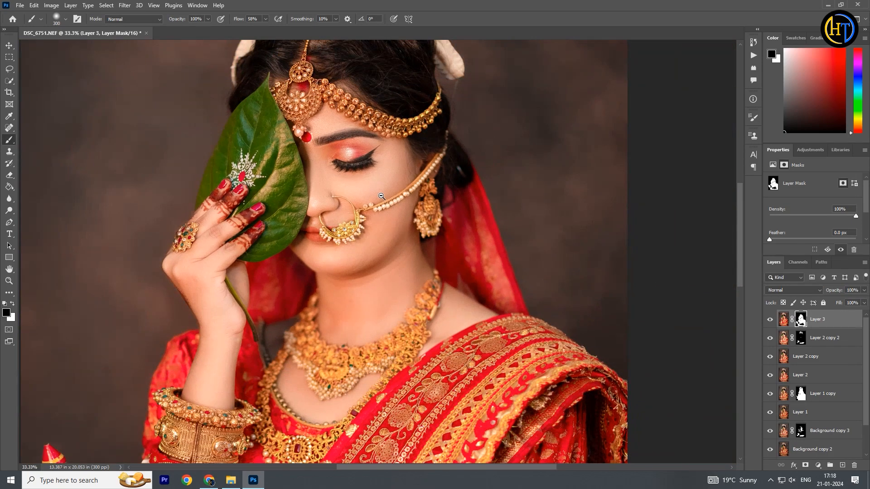
pyautogui.keyDown('alt'); pyautogui.click(381, 195); pyautogui.keyUp('alt')
pyautogui.keyDown('alt'); pyautogui.click(381, 196); pyautogui.keyUp('alt')
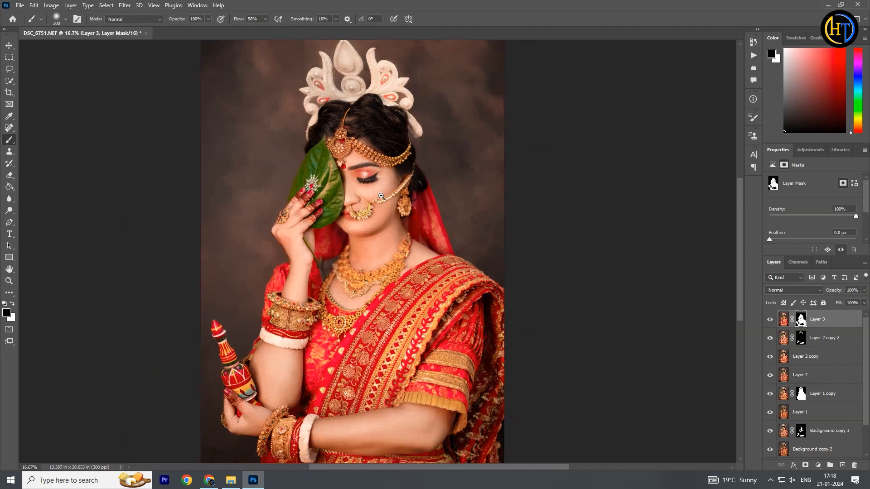
pyautogui.keyDown('alt'); pyautogui.click(381, 196); pyautogui.keyUp('alt')
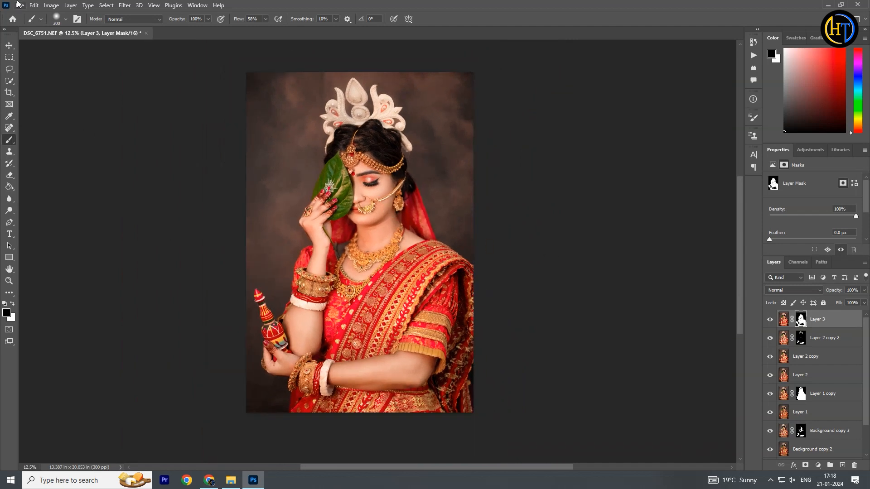
# - Stamp all visible layers into a new layer and give it a white inside stroke of 5 px
pyautogui.click(7, 47)
pyautogui.moveTo(411, 216); pyautogui.dragTo(413, 225)
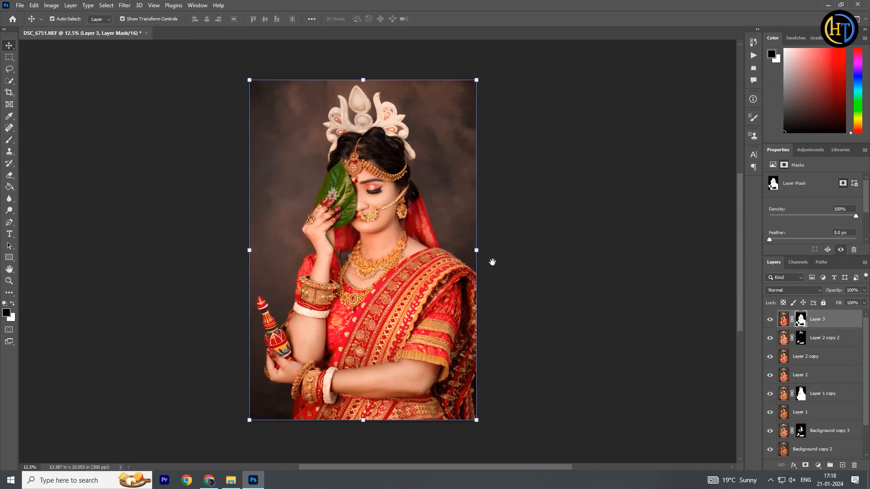
pyautogui.moveTo(492, 262); pyautogui.dragTo(491, 265)
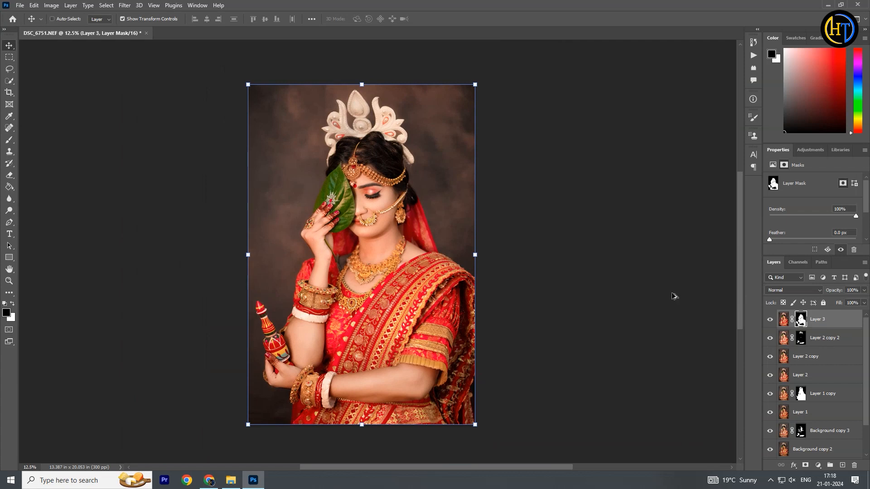
pyautogui.hotkey('ctrl', 'shift', 'alt', 'e')
pyautogui.click(793, 465)
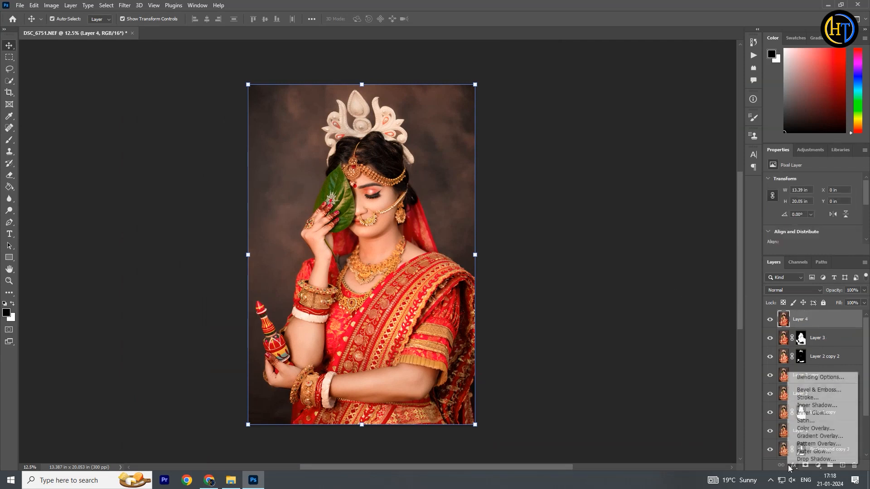
pyautogui.click(800, 398)
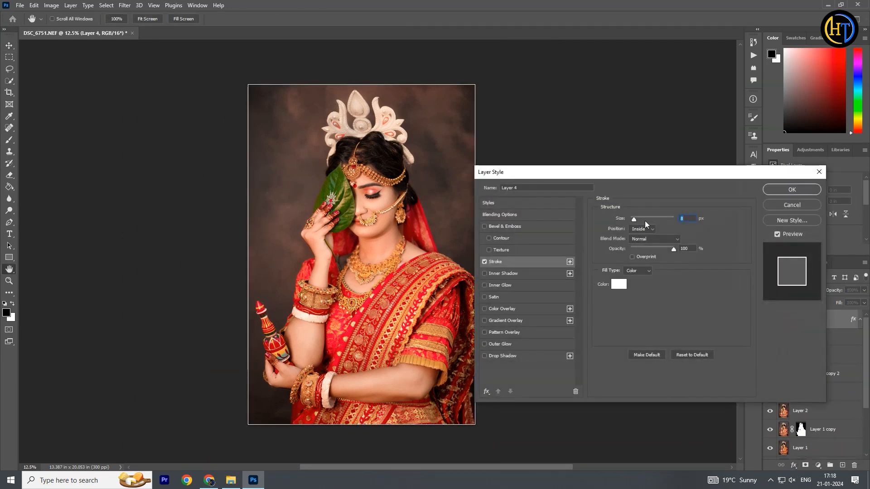
pyautogui.write('5')
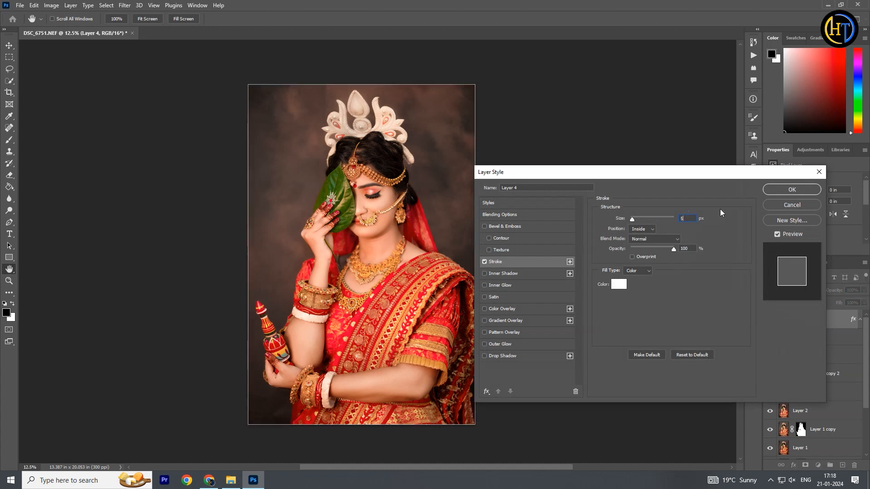
pyautogui.click(787, 194)
pyautogui.click(578, 181)
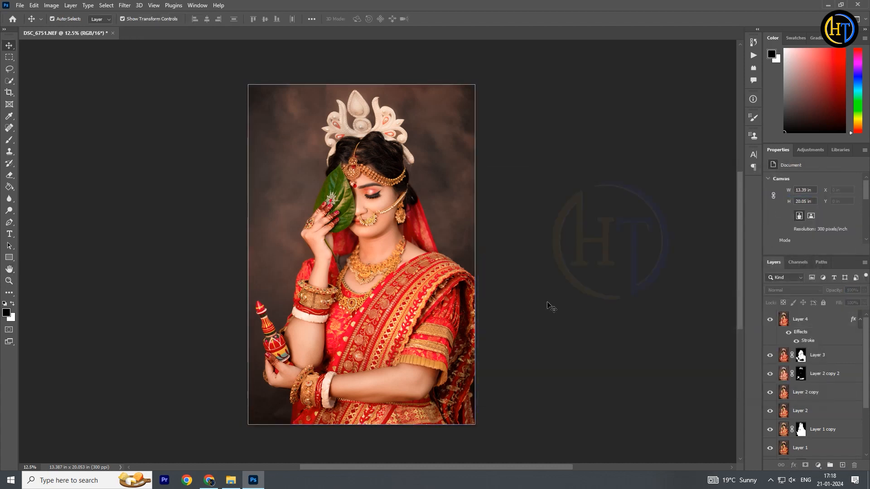
# - Save a copy to the Desktop as a JPEG named 12 at maximum quality 12 with the Baseline ("Standard") format
pyautogui.click(19, 5)
pyautogui.click(42, 124)
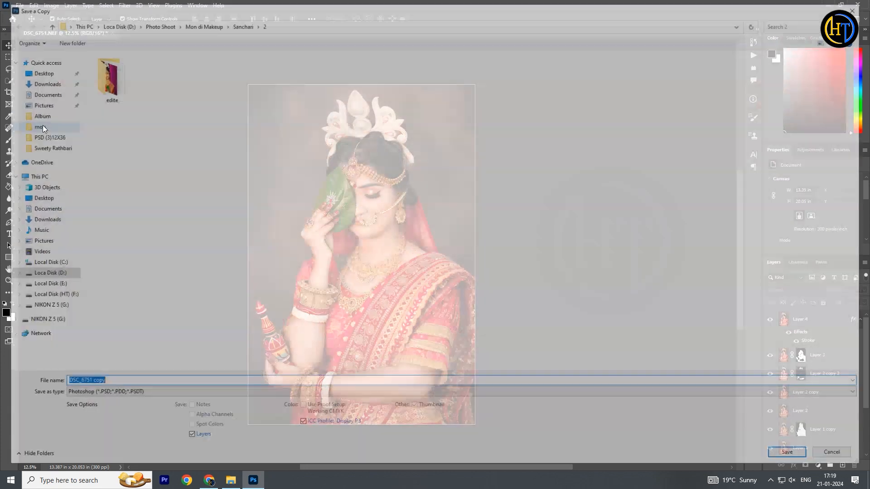
pyautogui.click(37, 71)
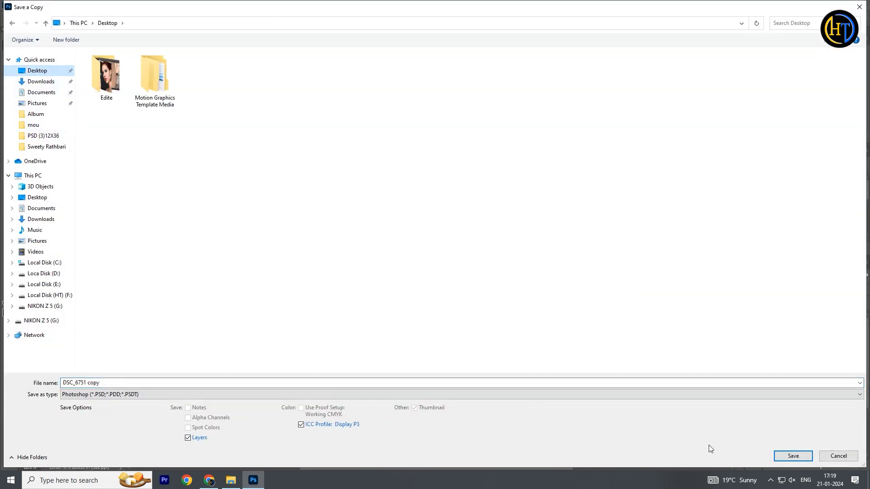
pyautogui.click(211, 382)
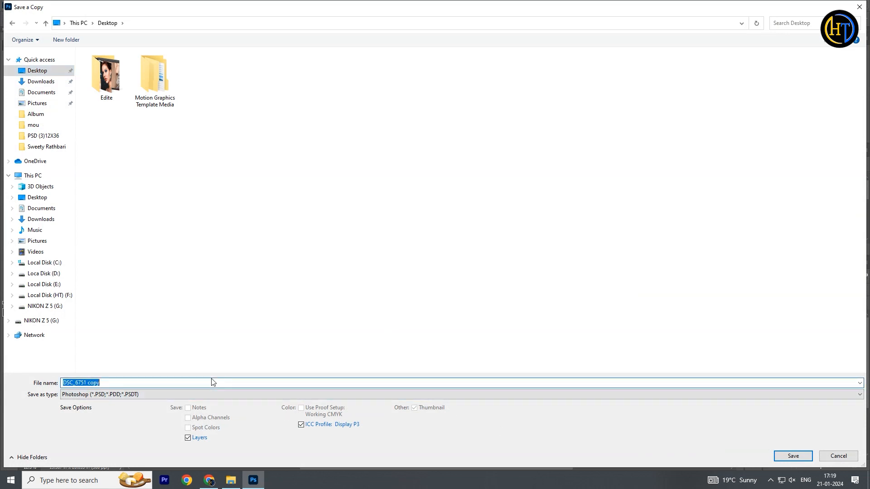
pyautogui.press('BackSpace')
pyautogui.click(563, 395)
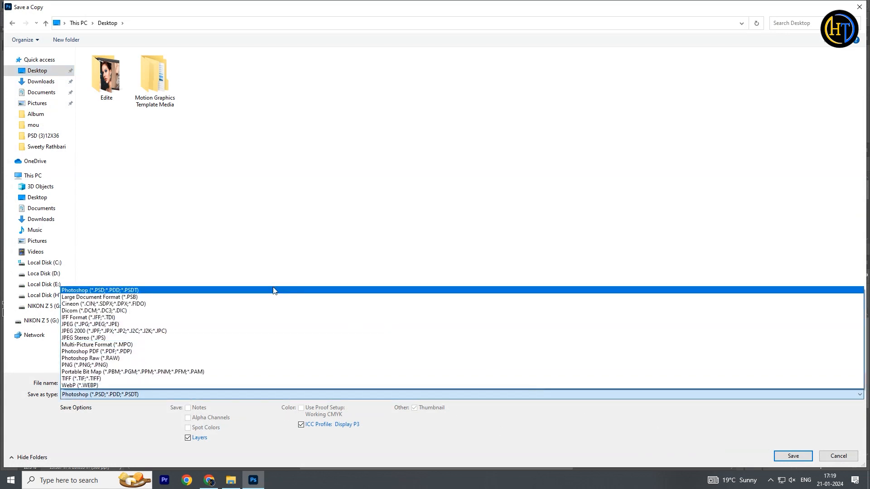
pyautogui.click(237, 326)
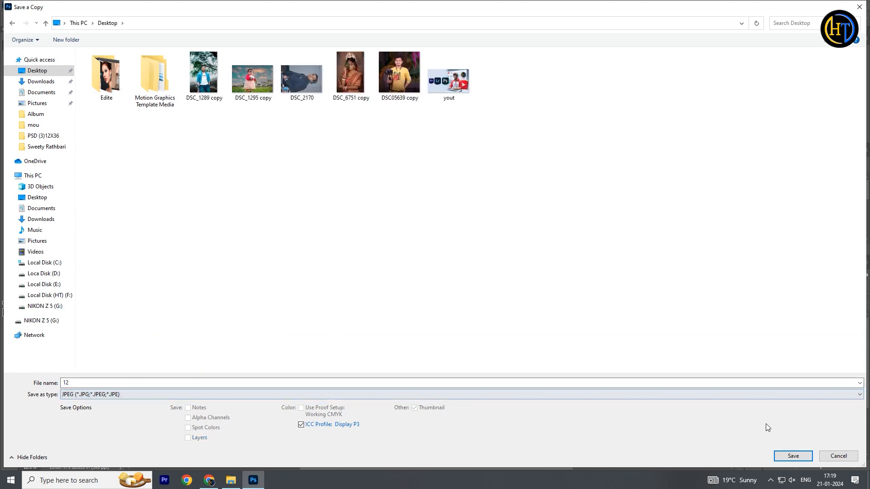
pyautogui.click(793, 456)
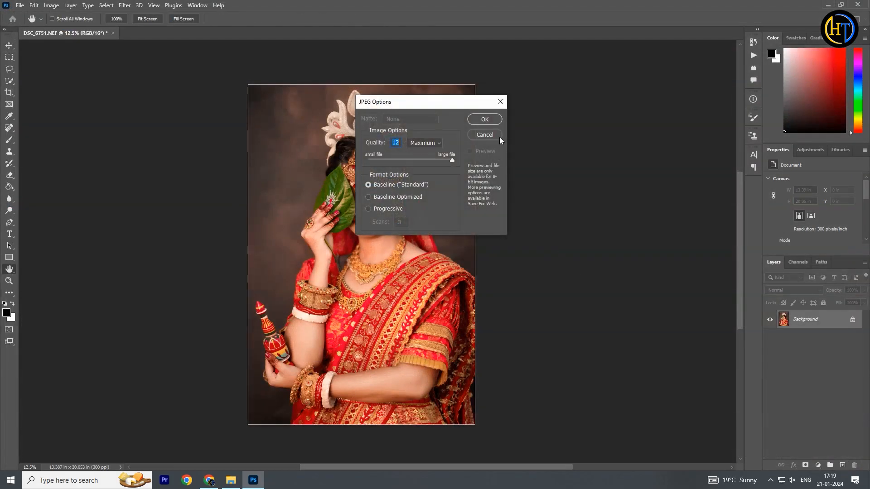
pyautogui.click(485, 119)
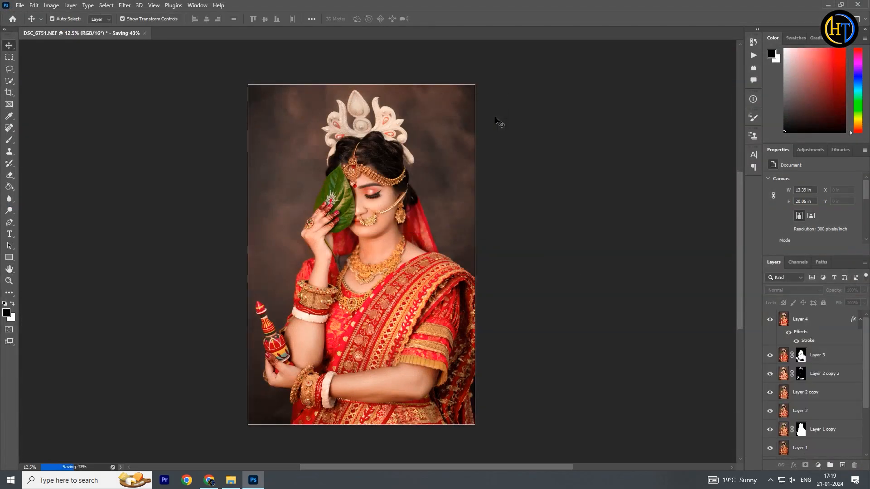
# - Group all layers from Layer 4 down to Background copy and toggle the group's visibility to compare before and after
pyautogui.click(798, 329)
pyautogui.scroll(-4, 810, 385)
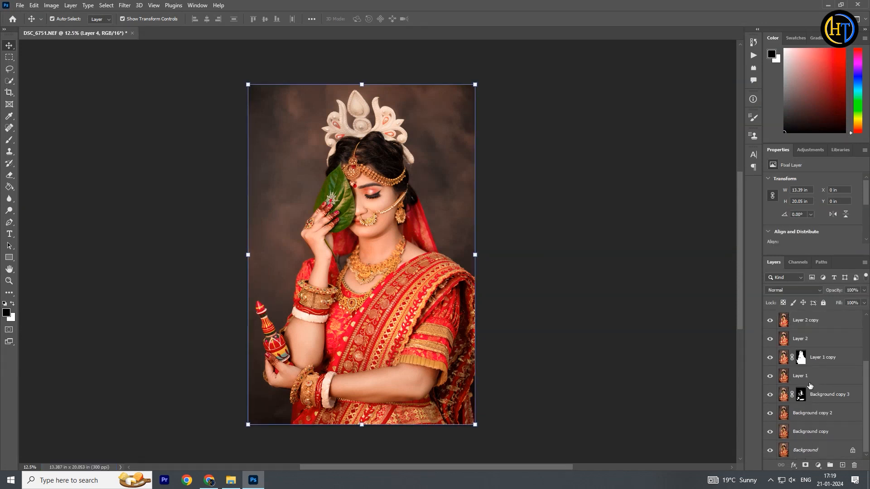
pyautogui.keyDown('shift'); pyautogui.click(825, 432); pyautogui.keyUp('shift')
pyautogui.hotkey('ctrl', 'g')
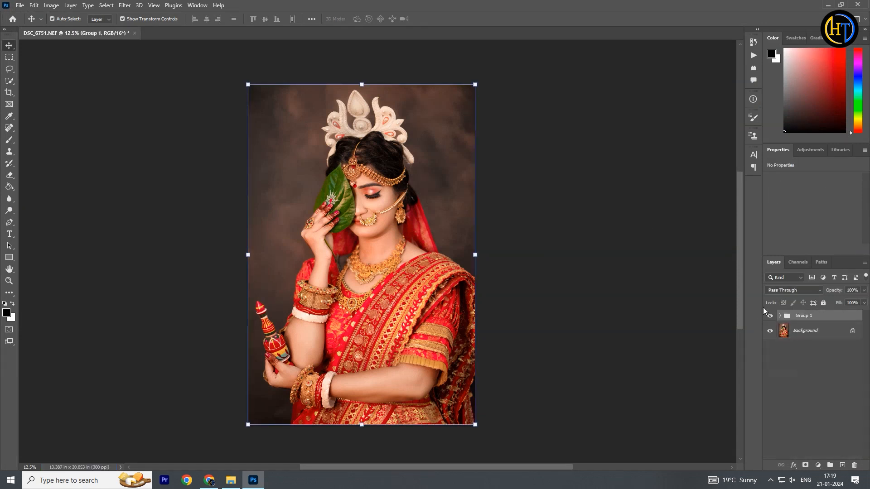
pyautogui.click(769, 317)
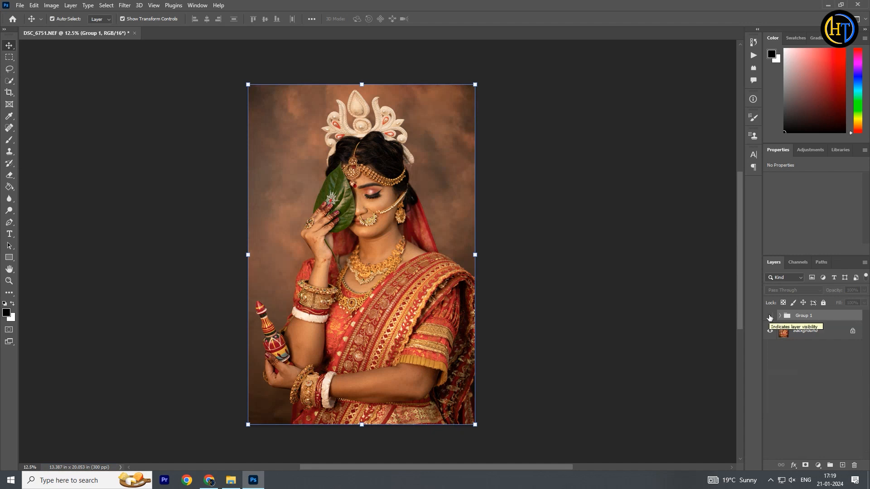
pyautogui.click(769, 318)
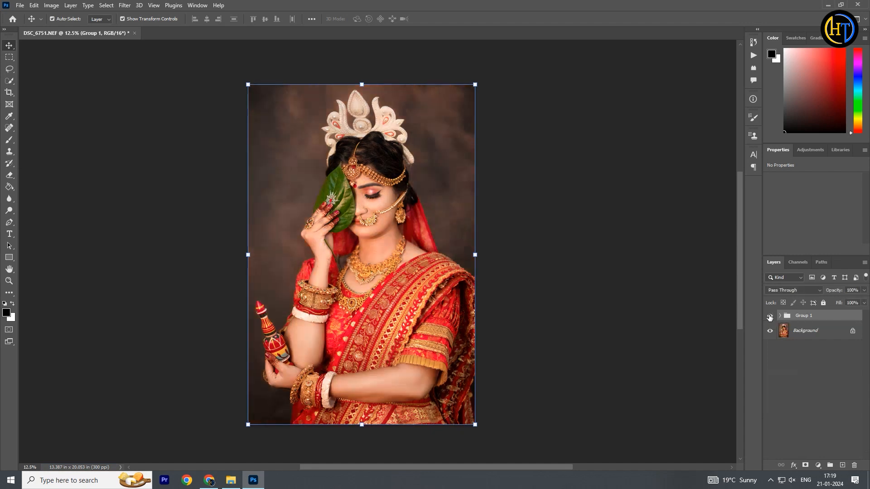